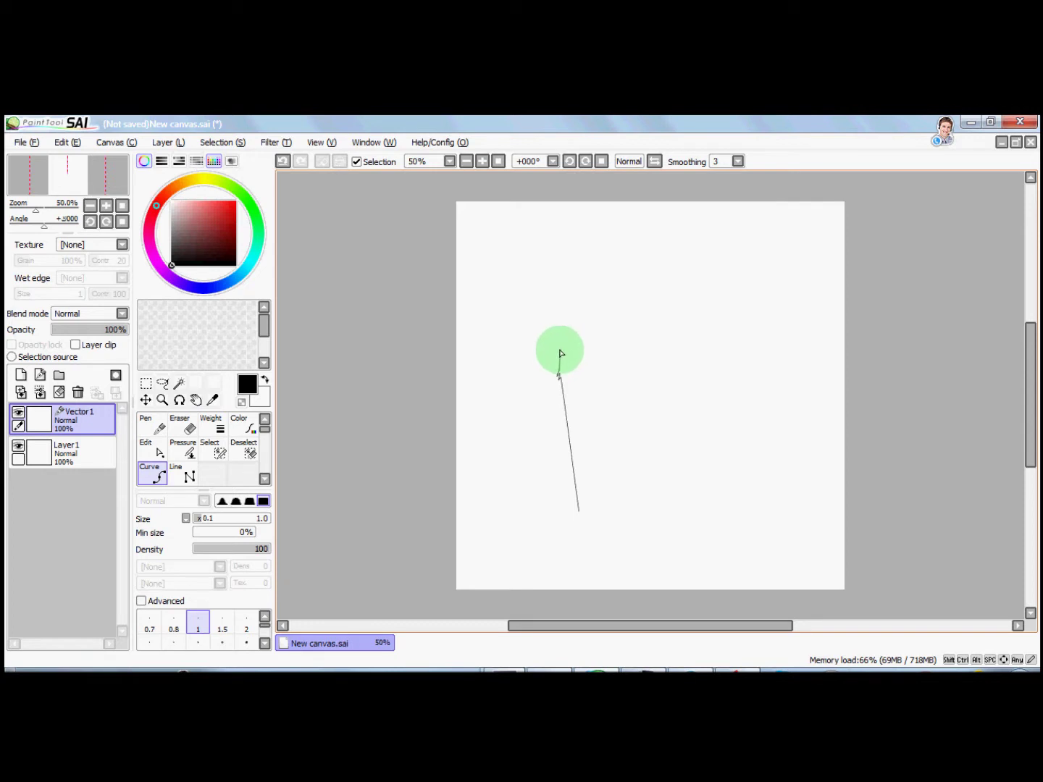
Complete the takeaway cup outline with the Curve tool, adding the flat lid, right rim notches, tapered right side and curved base.
key("ctrl+z")
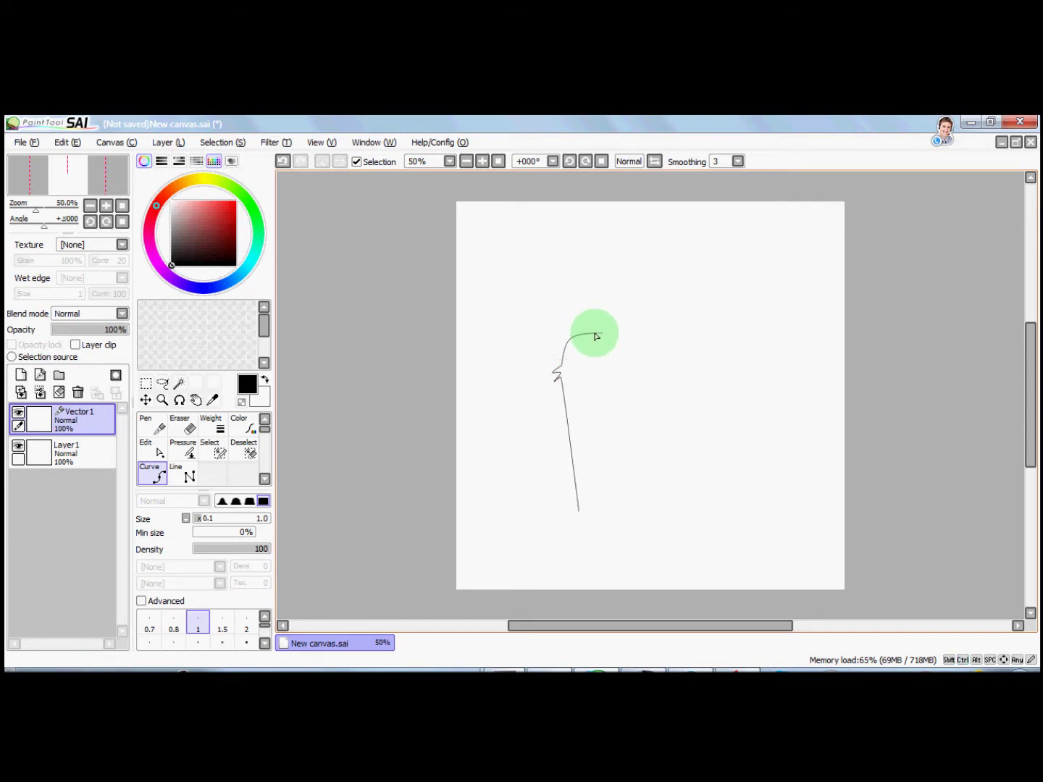
left_click(570, 340)
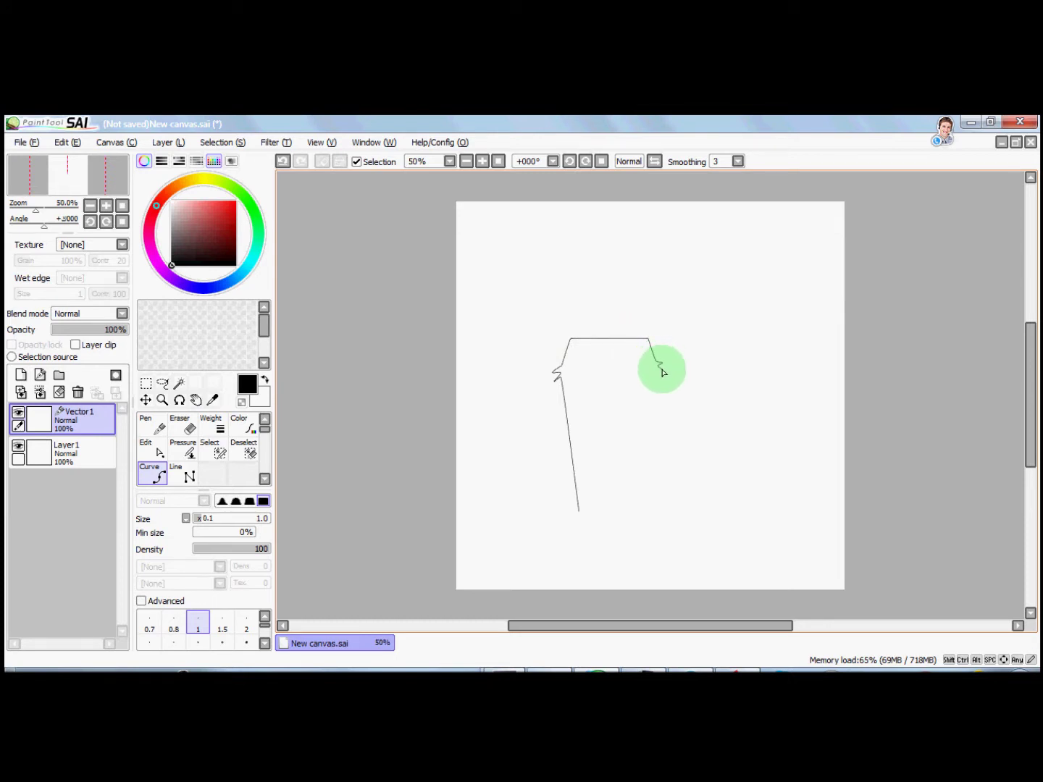
left_click(658, 371)
left_click(644, 509)
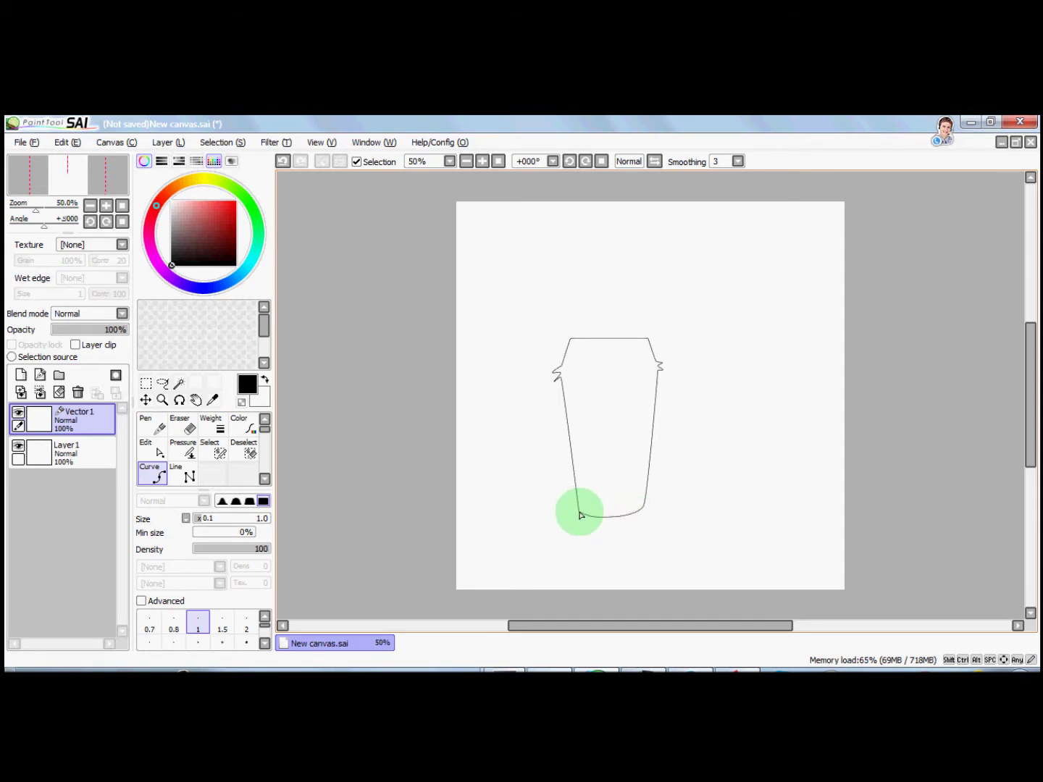
left_click(580, 516)
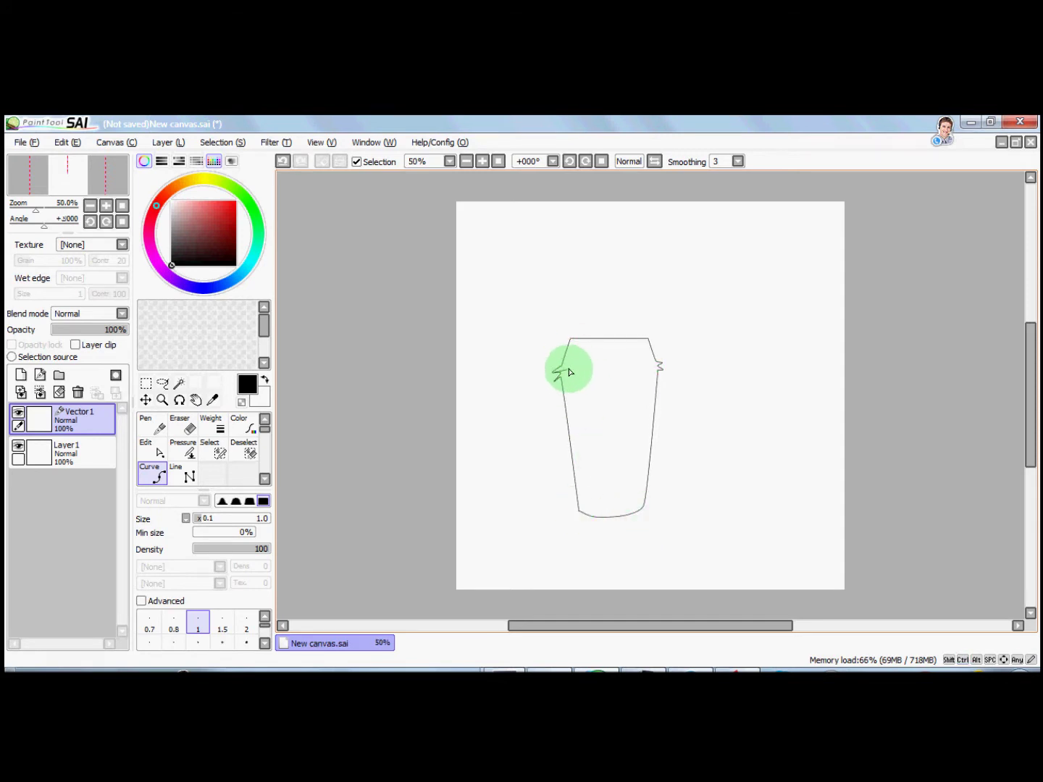
Draw two curved rim lines across the cup where the lid meets the body.
left_click(609, 372)
double_click(661, 363)
left_click(561, 378)
left_click(622, 375)
double_click(660, 369)
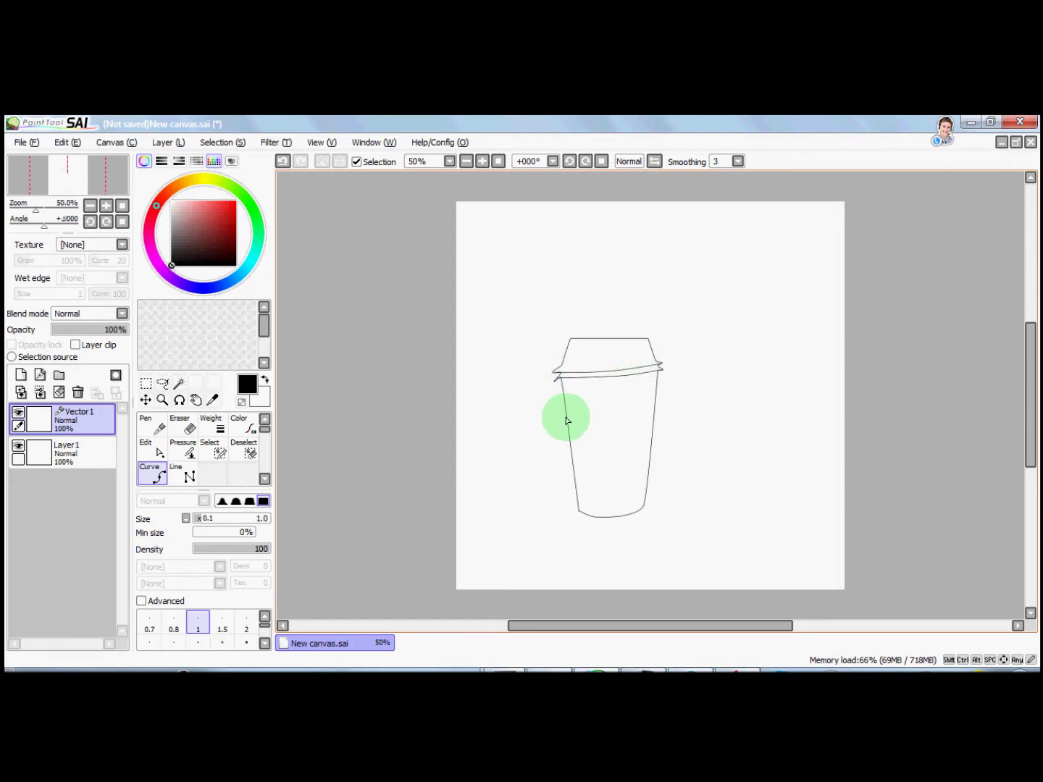
Draw two curved lines across the cup body to mark the upper and lower edges of the sleeve.
left_click(565, 410)
double_click(656, 404)
left_click(573, 460)
double_click(651, 453)
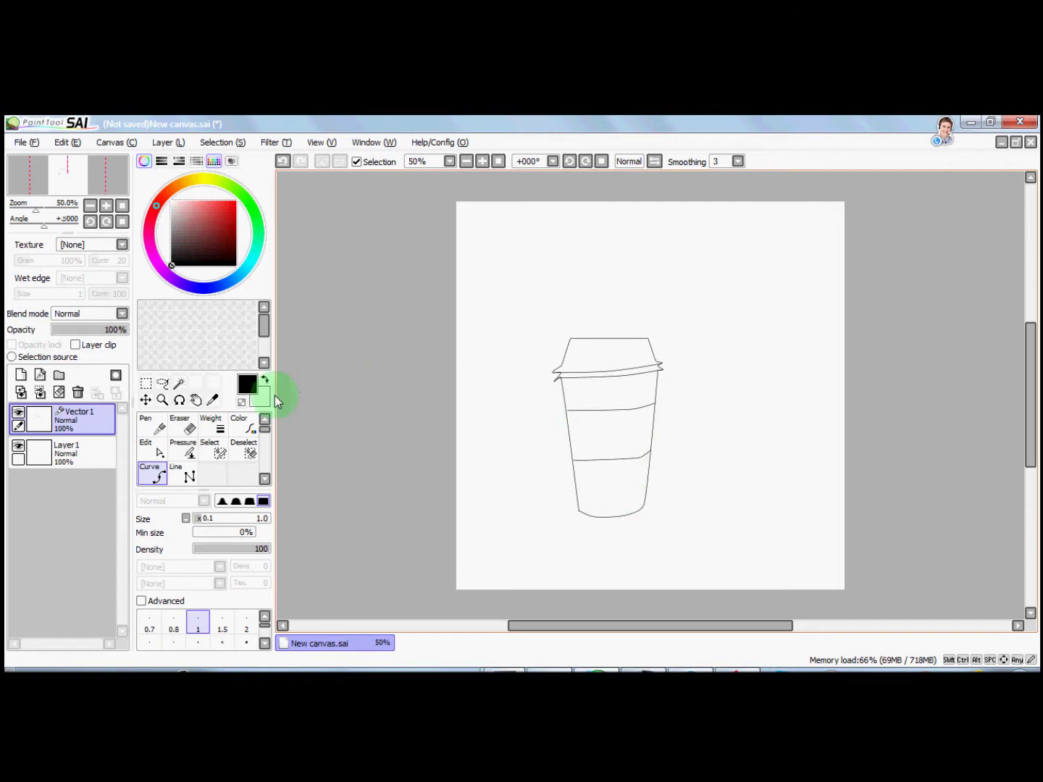
Adjust the anchor points of the sleeve lines and base so the curves meet the cup's sides smoothly.
left_click(153, 449)
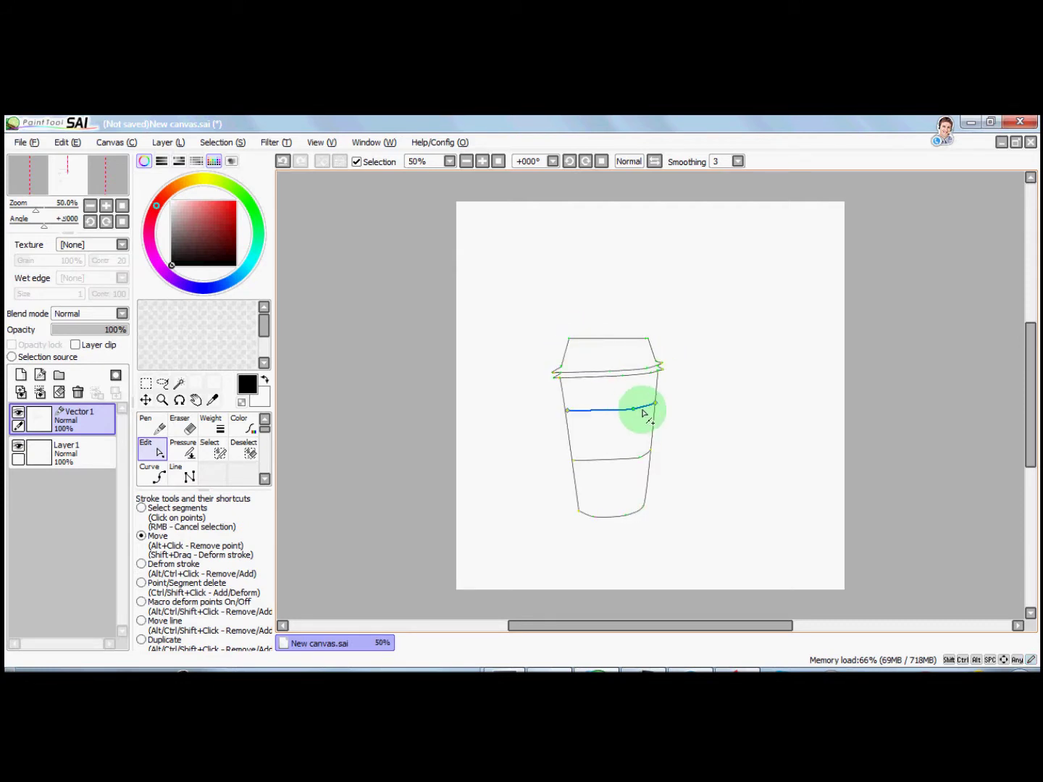
left_click_drag(649, 411, 635, 409)
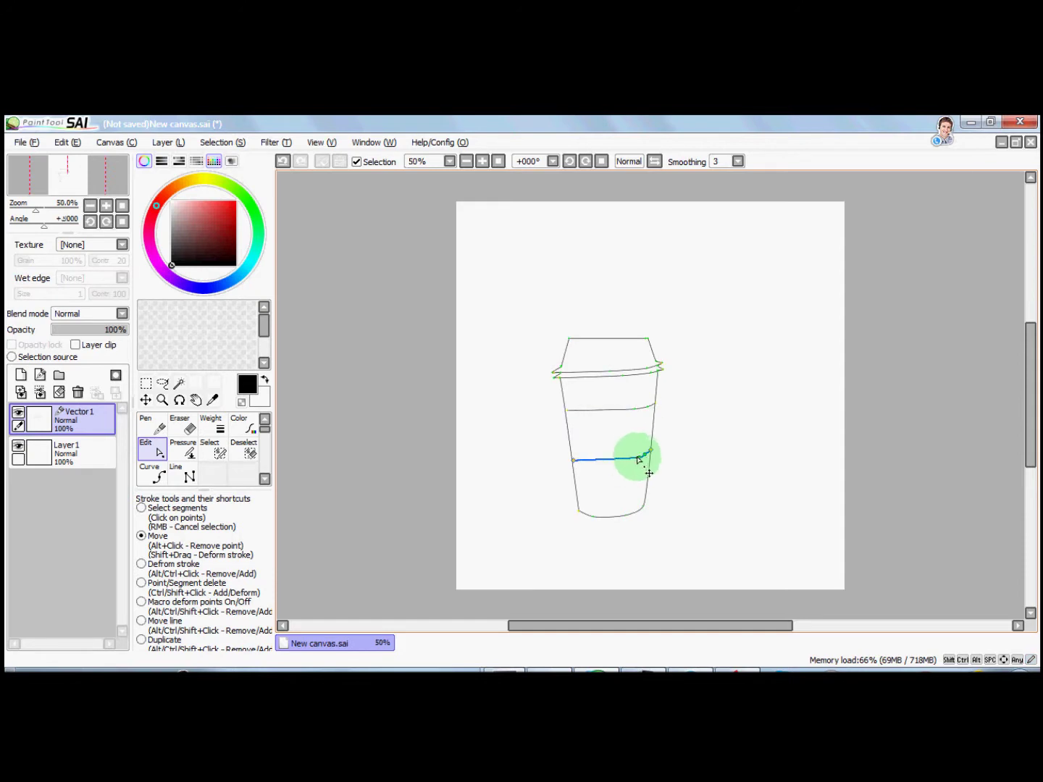
mouse_move(627, 515)
left_mouse_down()
mouse_move(651, 509)
mouse_move(641, 517)
left_mouse_up()
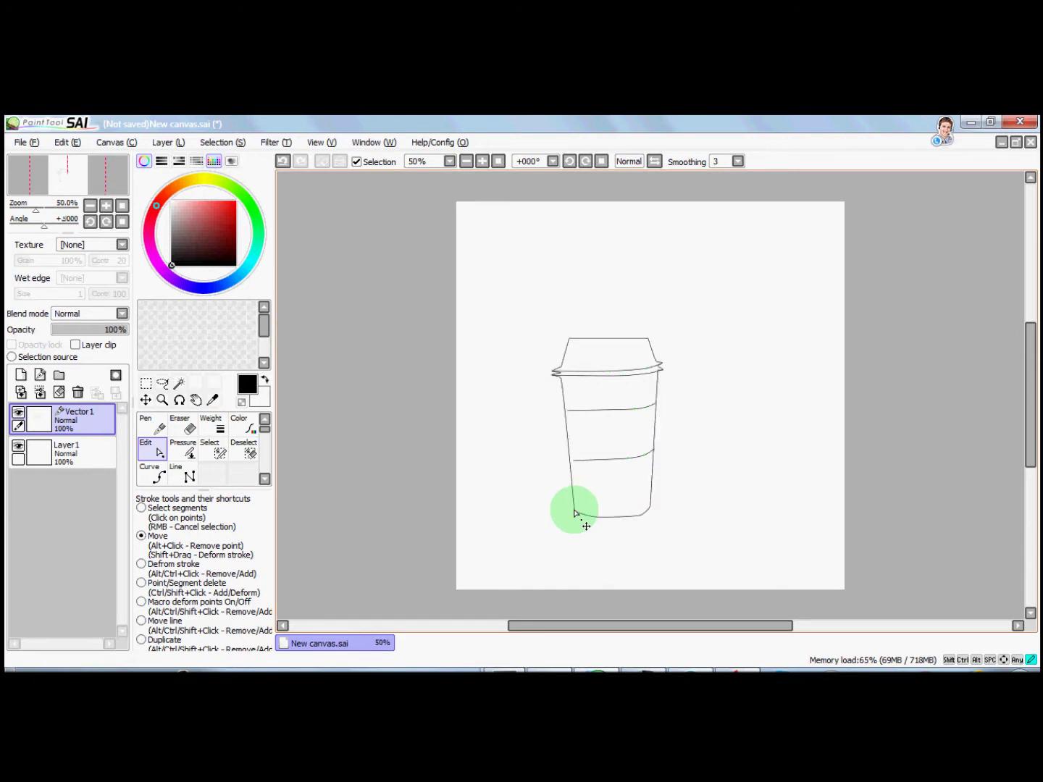
Set the line weight of the cup outline, sleeve lines and rim lines to 9.
left_click(220, 427)
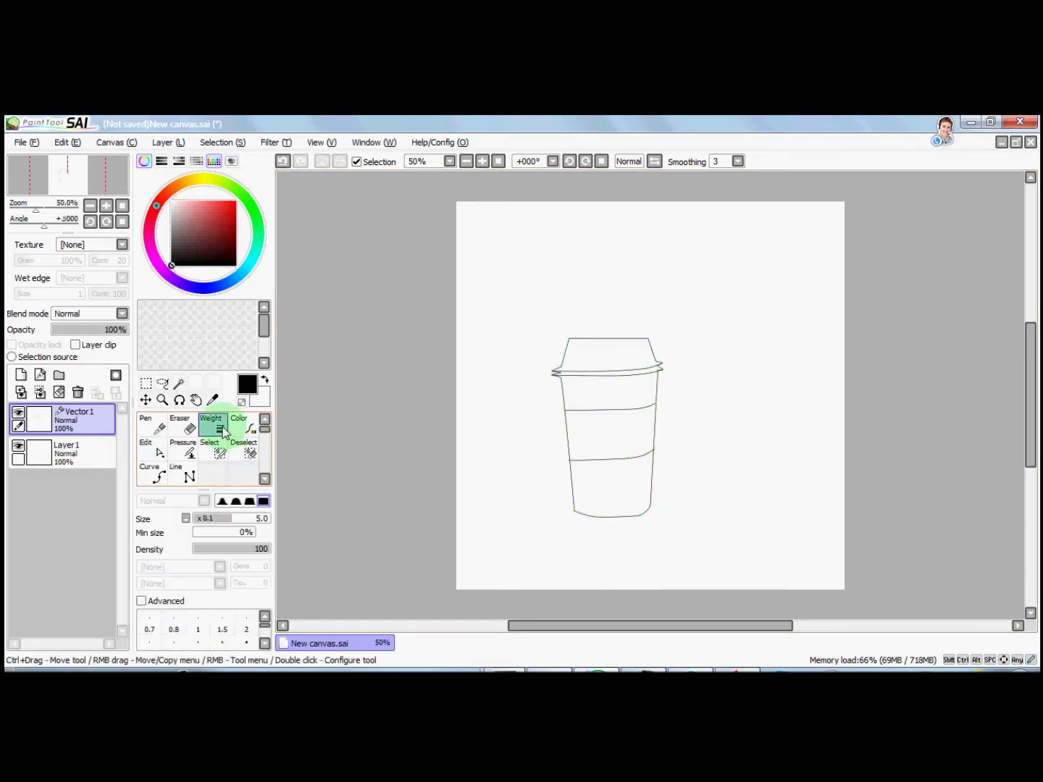
left_click(246, 619)
left_click(591, 515)
left_click(584, 460)
left_click(576, 411)
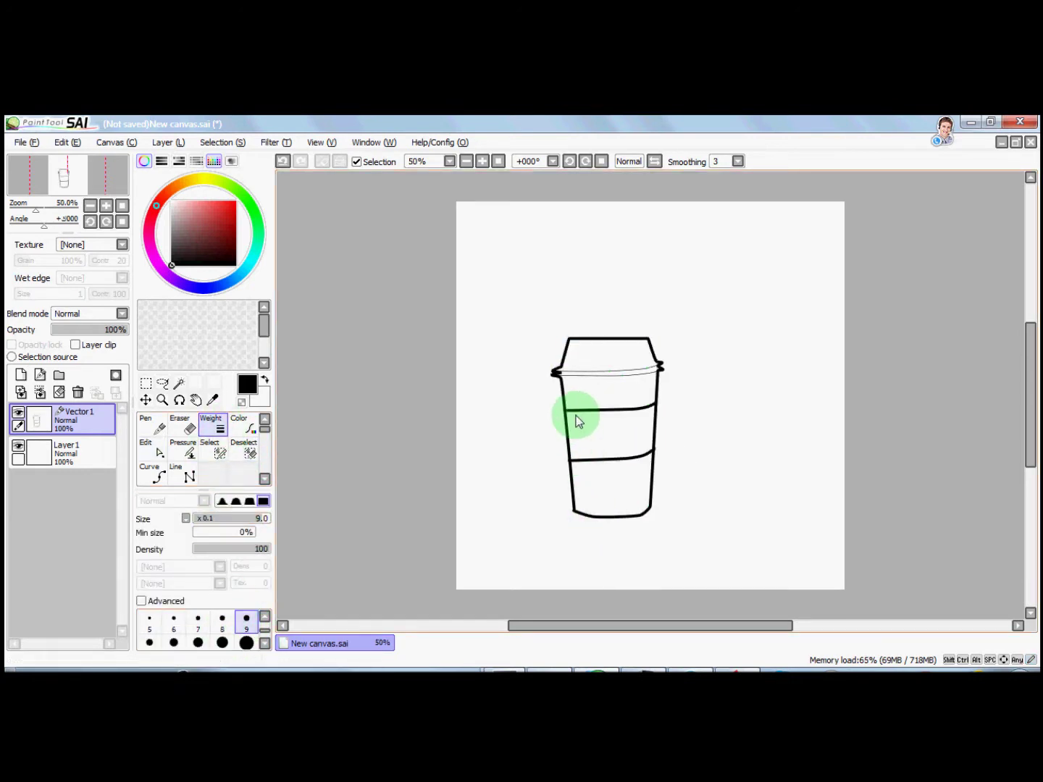
left_click(570, 376)
left_click(570, 370)
Move the lower sleeve line further down the cup, curve it, and adjust the rim's left end points.
left_click(155, 450)
left_click_drag(569, 461, 570, 458)
left_click(623, 412)
mouse_move(654, 450)
left_mouse_down()
mouse_move(656, 460)
mouse_move(630, 459)
mouse_move(642, 471)
mouse_move(577, 479)
mouse_move(628, 475)
left_mouse_up()
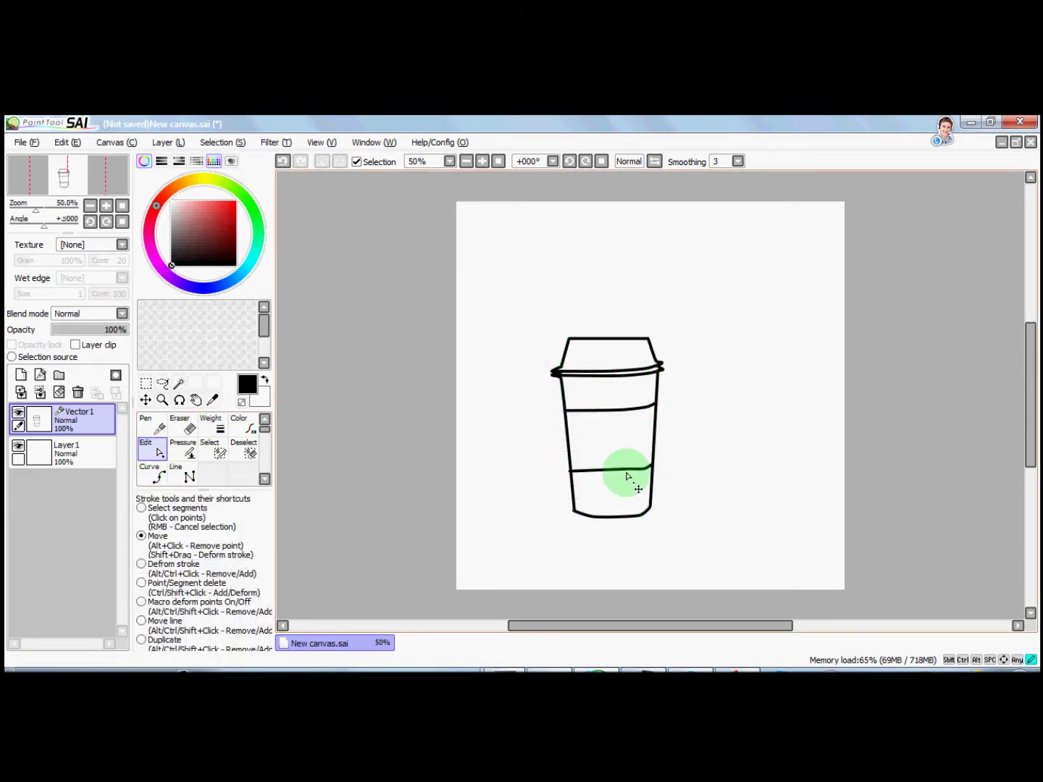
left_click(552, 377)
left_click_drag(551, 384, 554, 378)
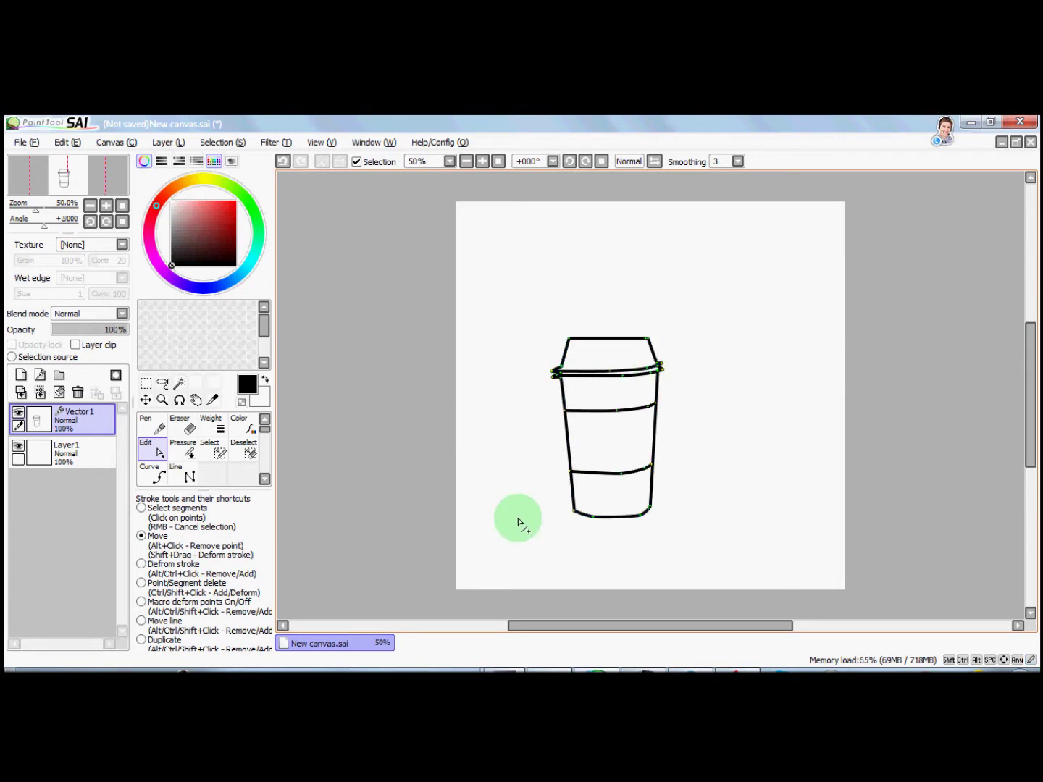
Select the lid area with the magic wand and fill it with crimson on Layer1.
left_click(180, 383)
left_click(588, 365)
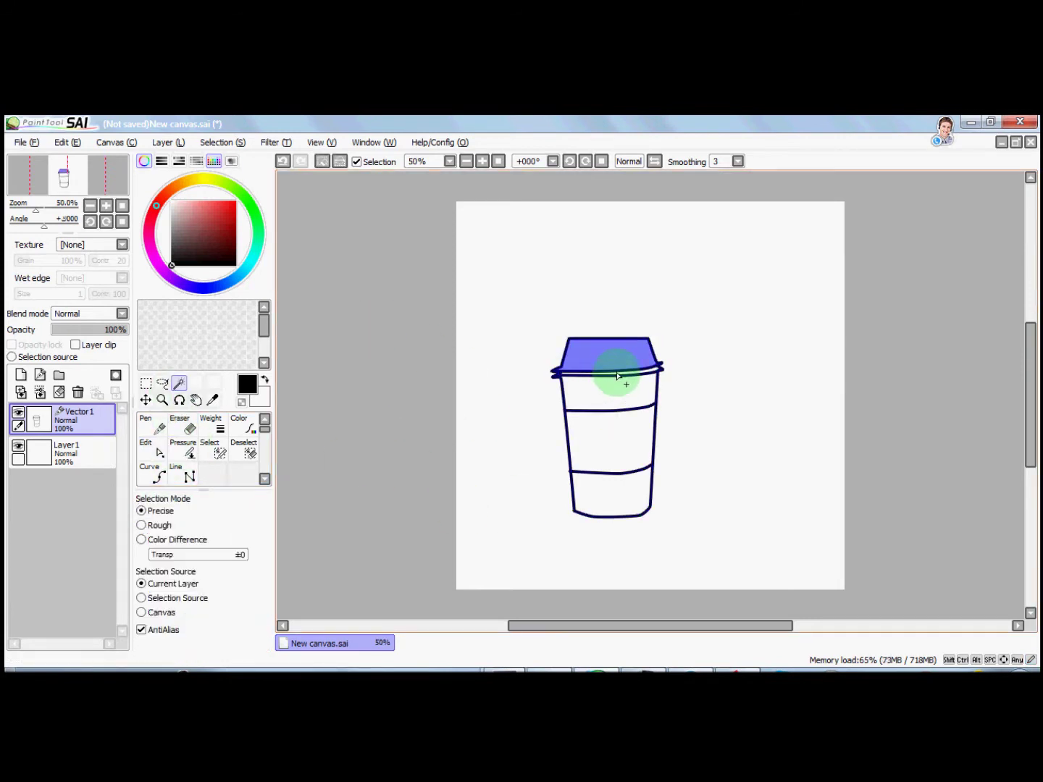
left_click(88, 454)
left_click(154, 474)
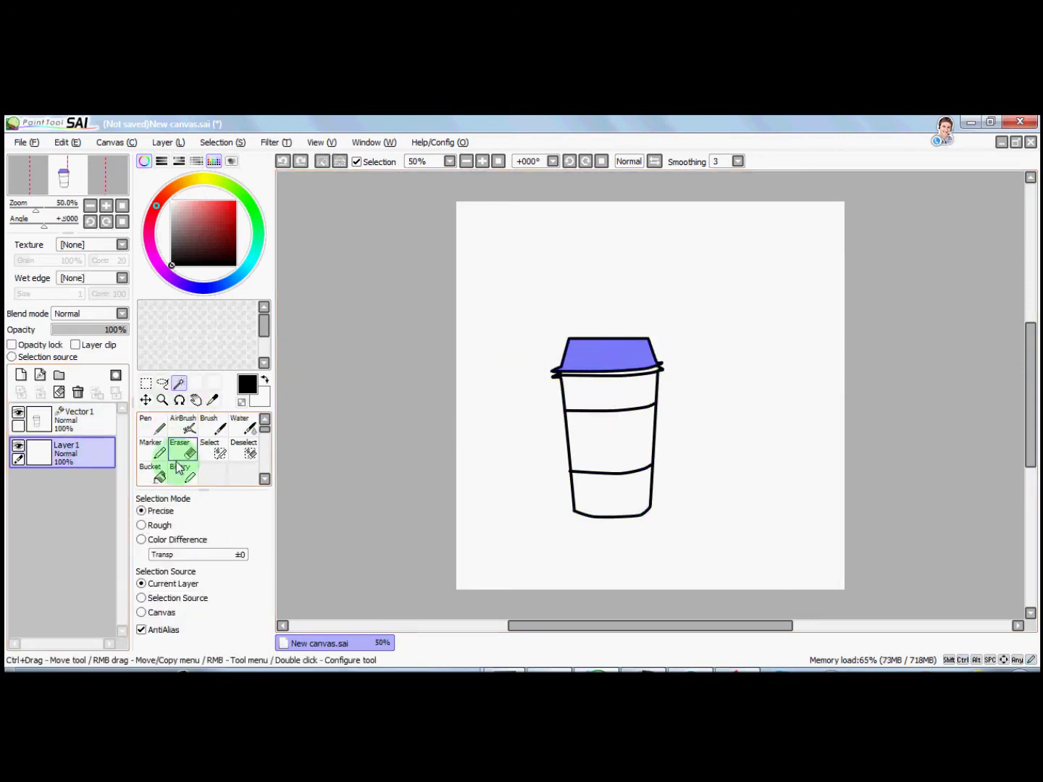
left_click_drag(158, 252, 150, 222)
left_click(235, 218)
left_click(578, 353)
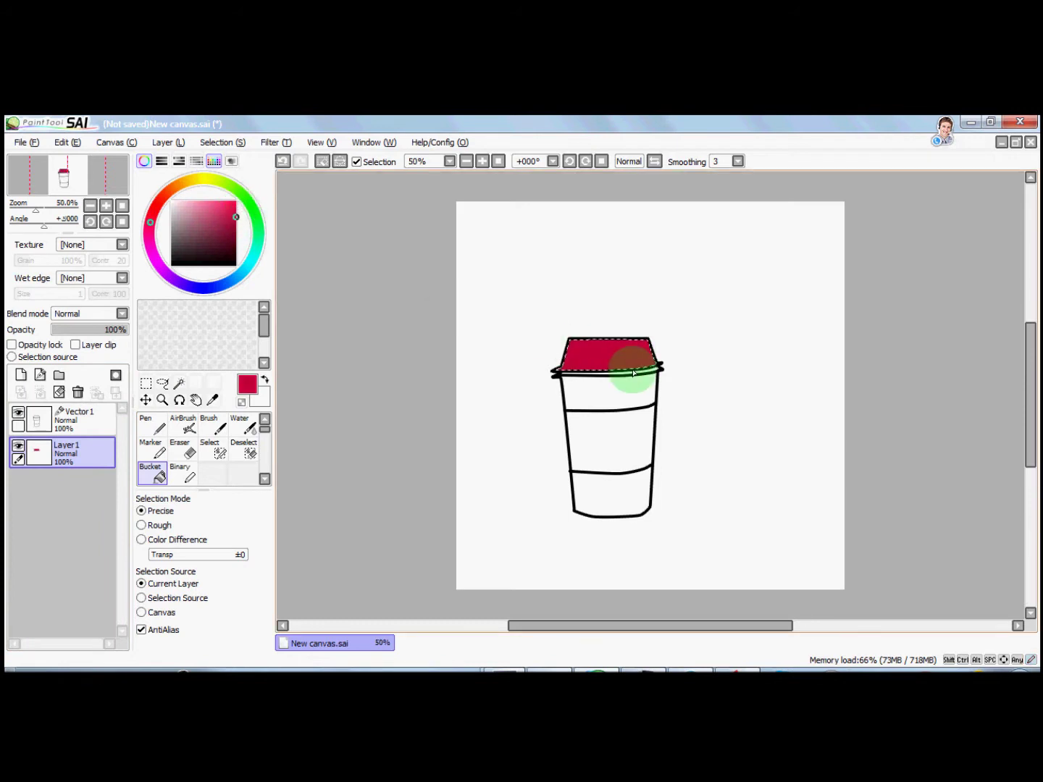
Select the sleeve and the body sections above and below it with the magic wand, using Vector1 as the source.
left_click(178, 383)
left_click(621, 439)
key("ctrl+z")
left_click(79, 421)
left_click(589, 437)
left_click(601, 491)
left_click(596, 391)
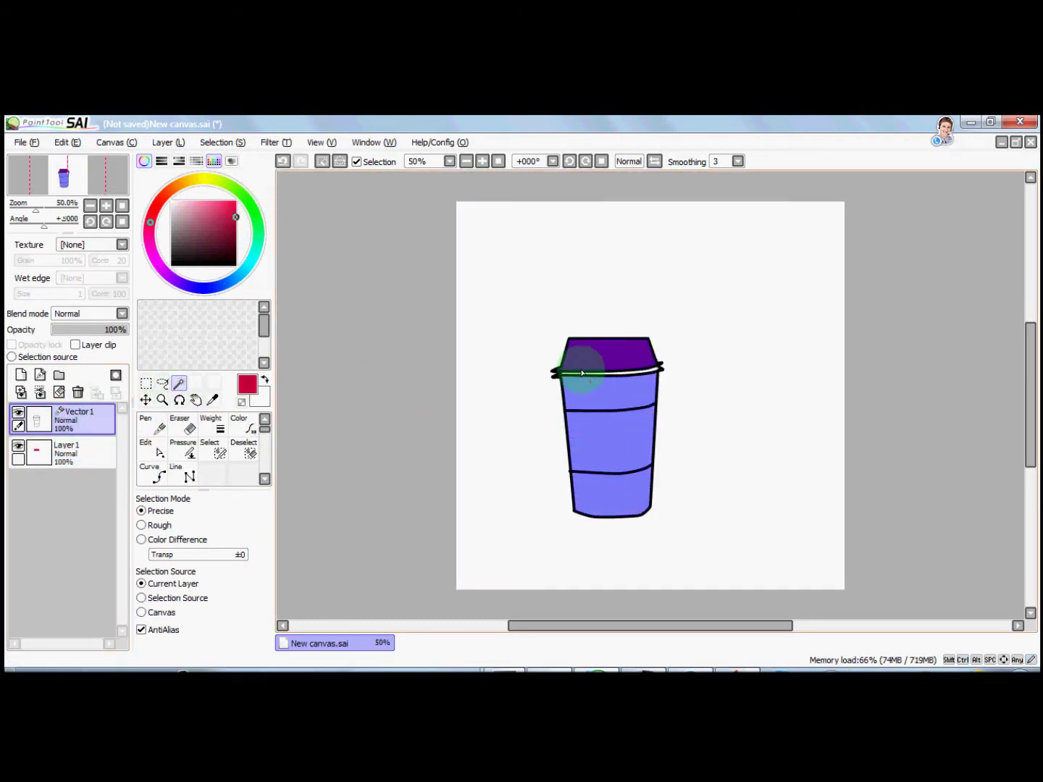
Fill the cup's sleeve band with bright turquoise on Layer1.
left_click(72, 451)
left_click(156, 475)
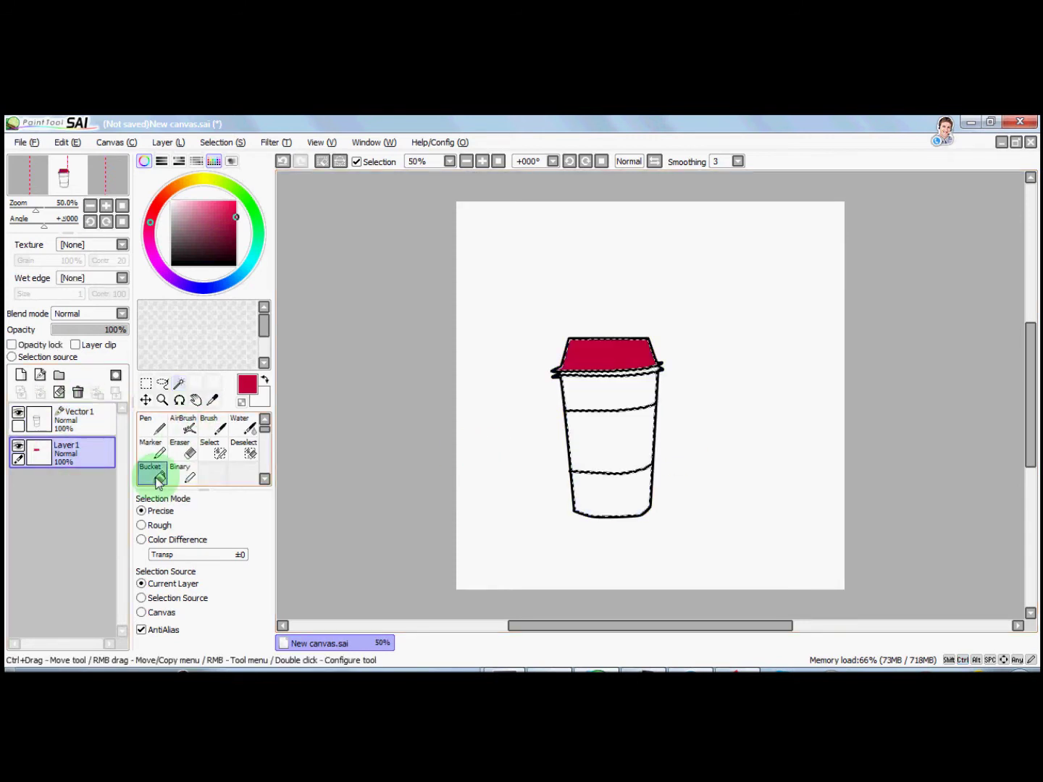
left_click(241, 273)
left_click(610, 440)
left_click(236, 201)
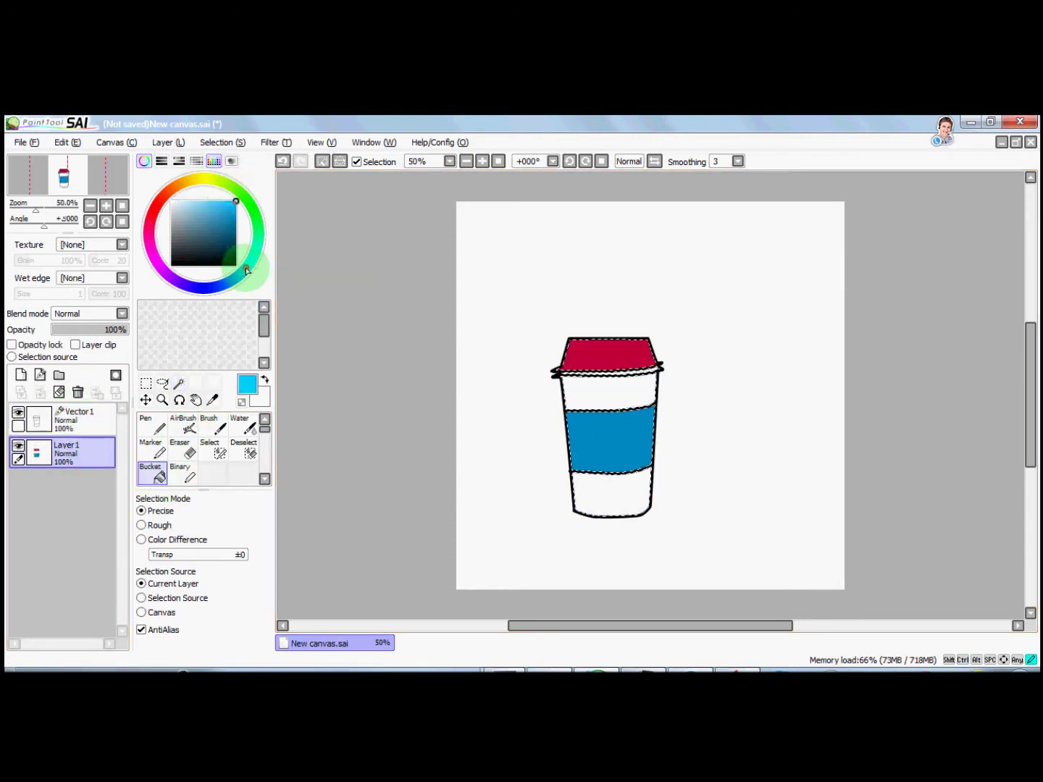
left_click_drag(244, 271, 257, 249)
left_click(610, 440)
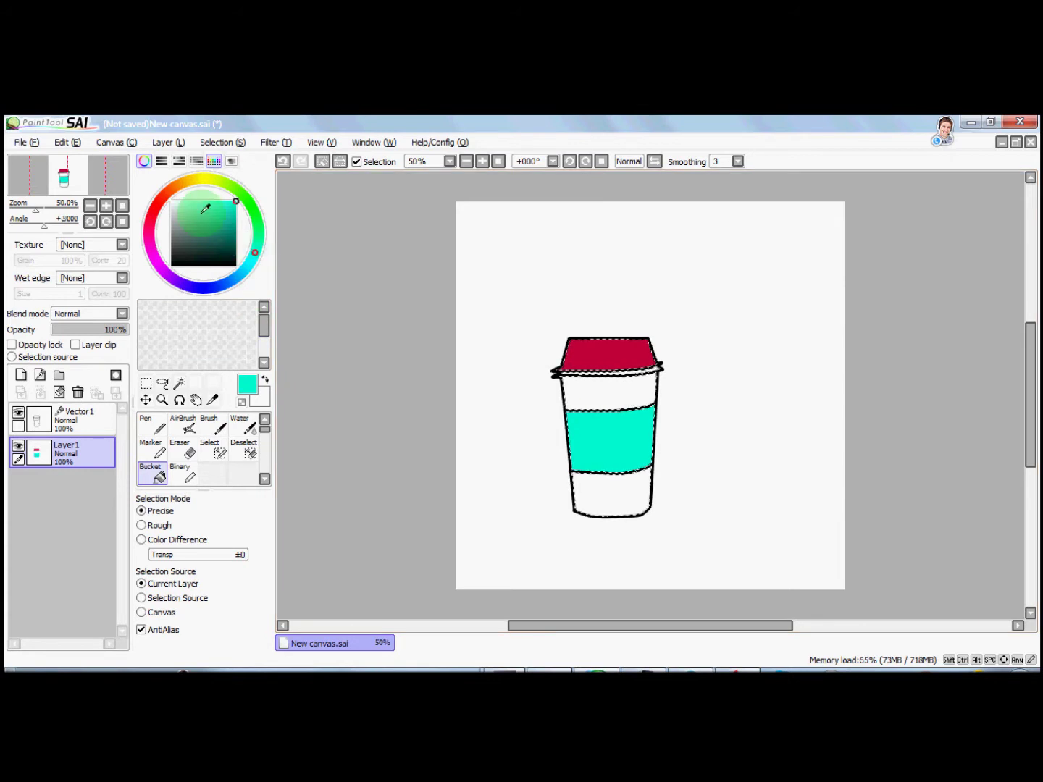
Fill the cup sections above and below the sleeve with medium grey.
left_click(172, 215)
left_click(589, 486)
left_click(609, 388)
left_click(172, 231)
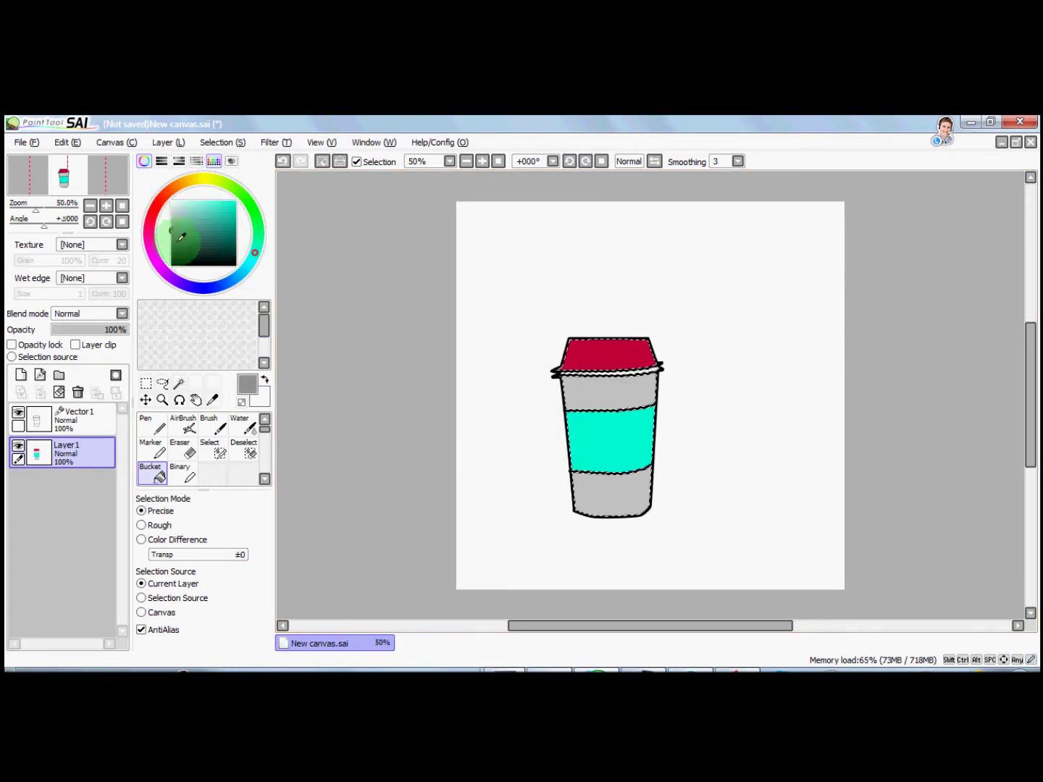
left_click(639, 499)
left_click(622, 396)
Pick the lid's crimson and fill the narrow rim strip with it.
left_click(581, 355, "alt")
left_click(160, 474)
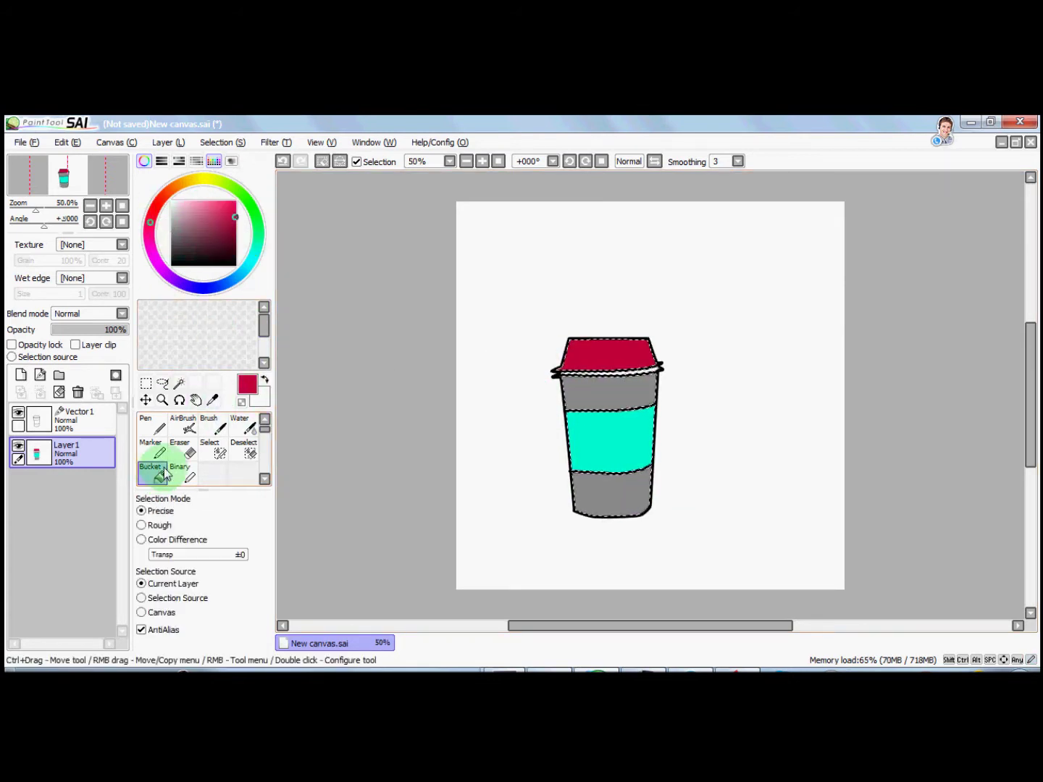
left_click(650, 371)
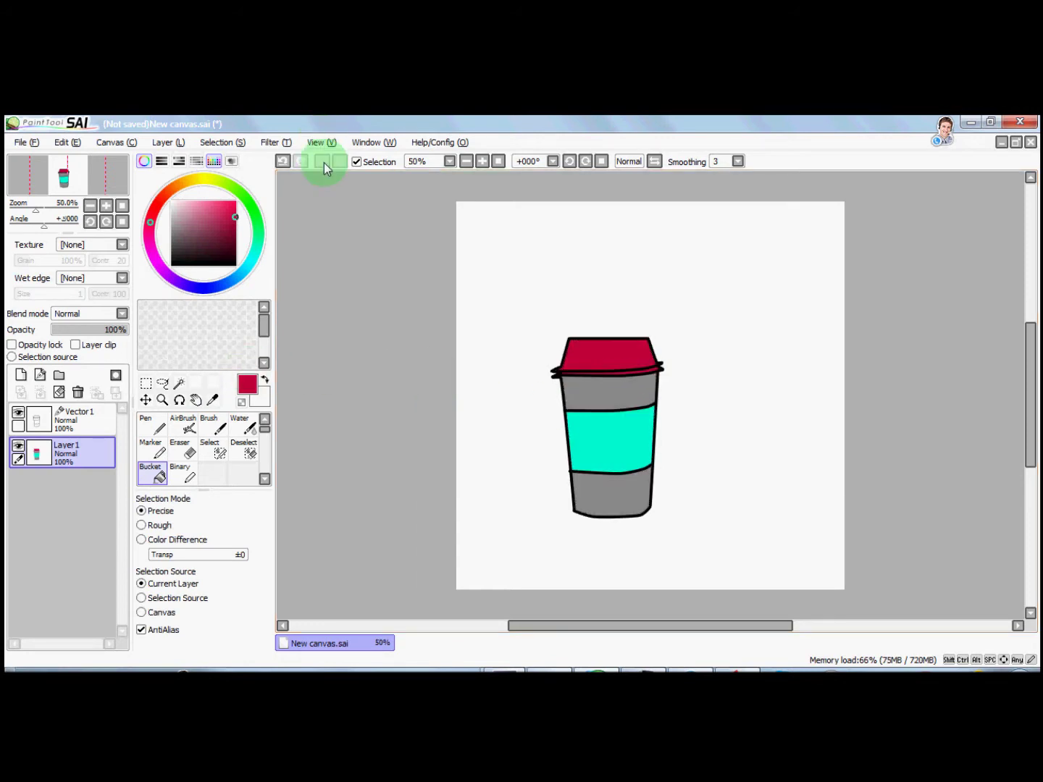
Reshape the lower rim line on Vector1 so it bows slightly downward across the cup.
left_click(79, 420)
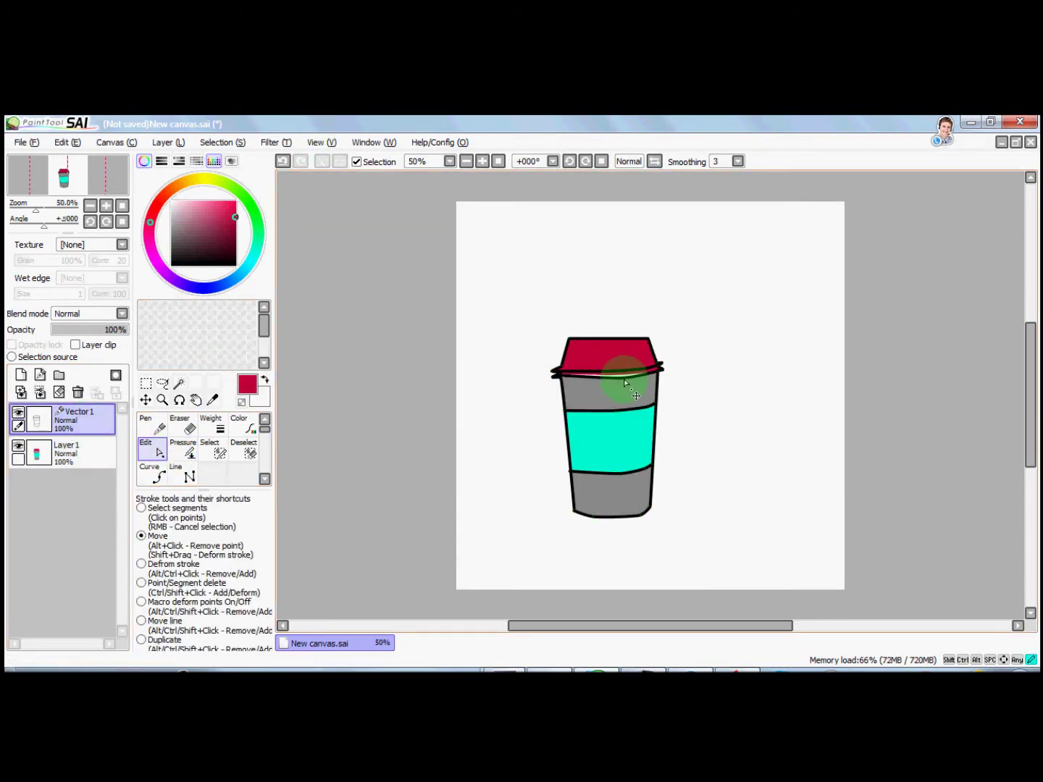
left_click_drag(560, 379, 626, 377)
left_click_drag(645, 373, 651, 371)
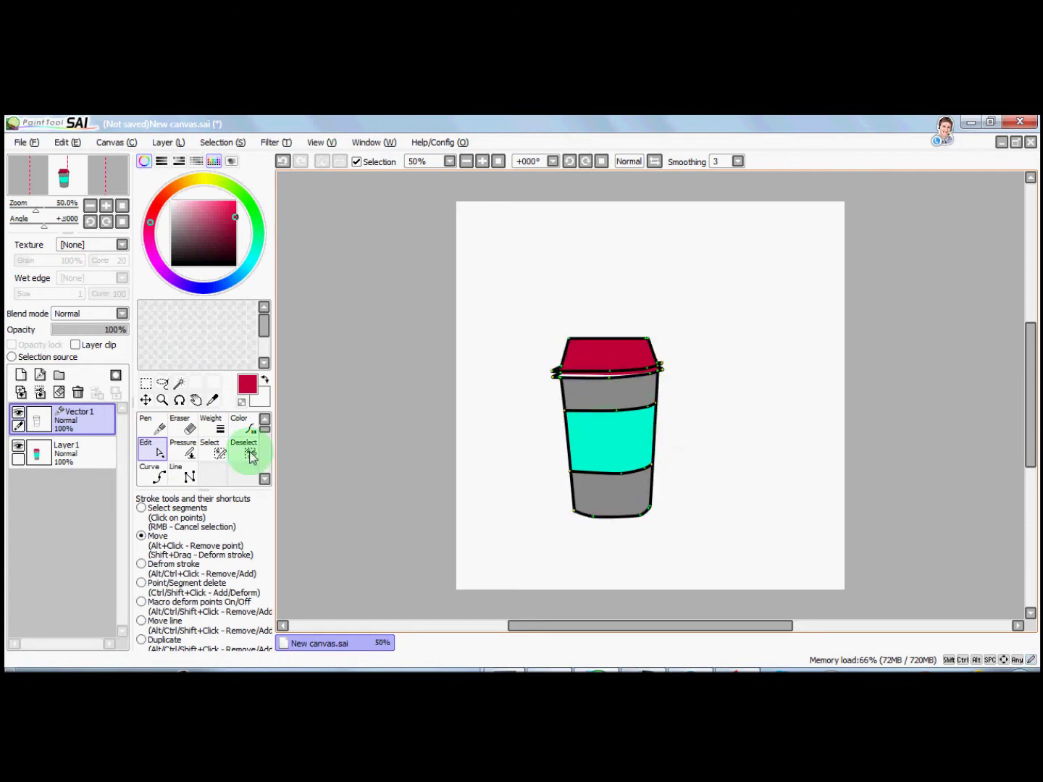
Select the rim strip between the two rim lines, fill it with crimson on Layer1 and clear the selection.
left_click(178, 383)
left_click(579, 374)
left_click(80, 454)
left_click(153, 478)
left_click(581, 368)
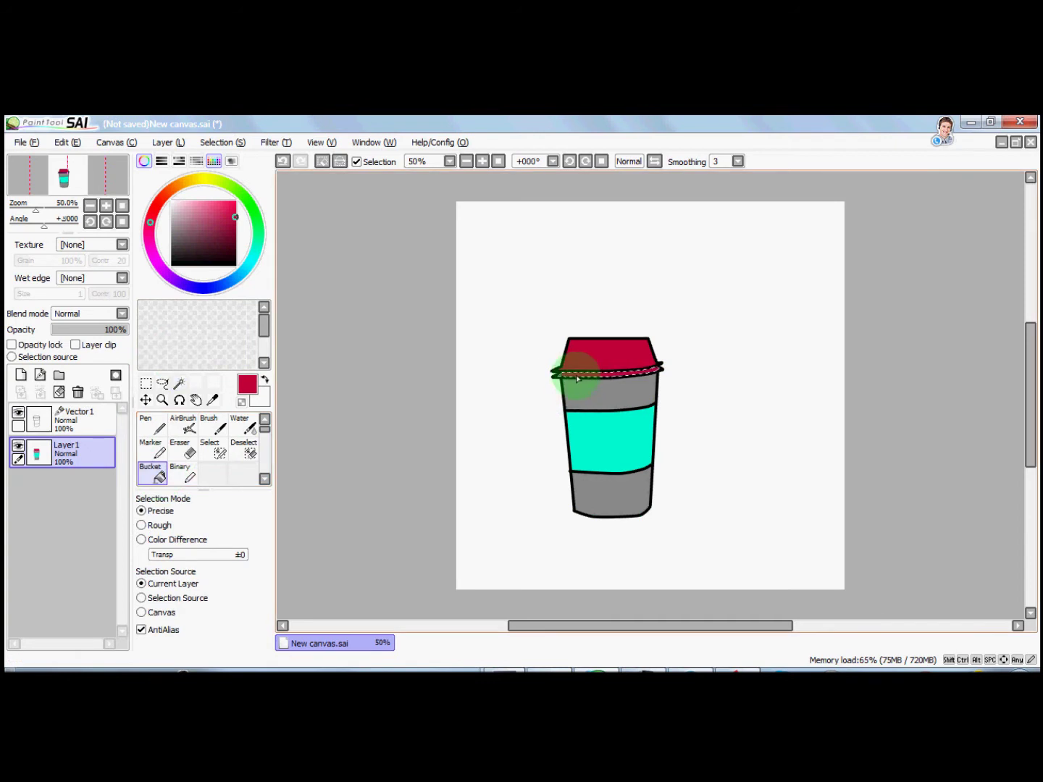
left_click(65, 431)
left_click(323, 161)
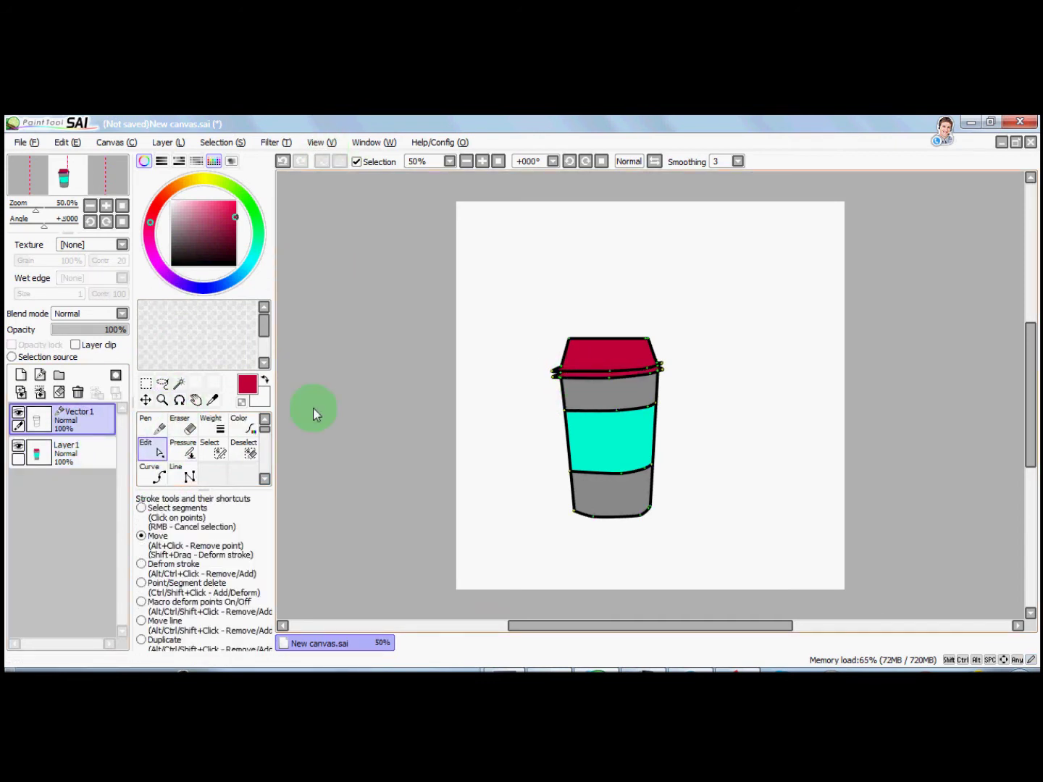
Draw outlined ICE lettering on the turquoise sleeve with the Curve tool and refine the letters' anchor points.
left_click(159, 475)
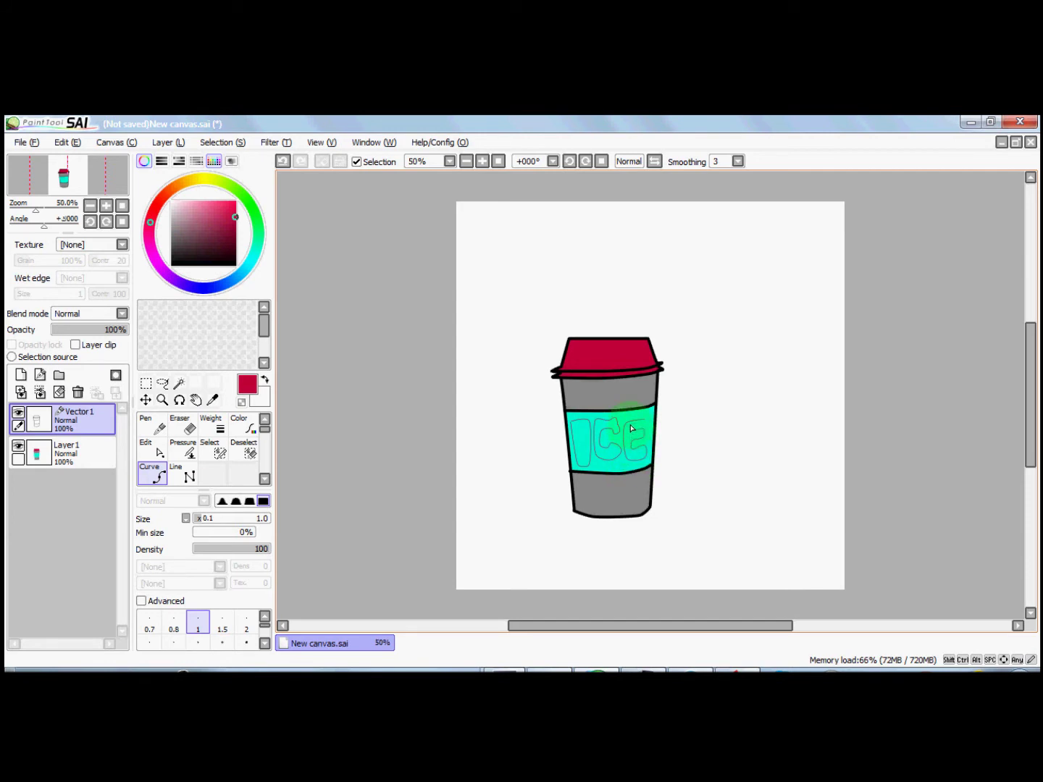
left_click(154, 449)
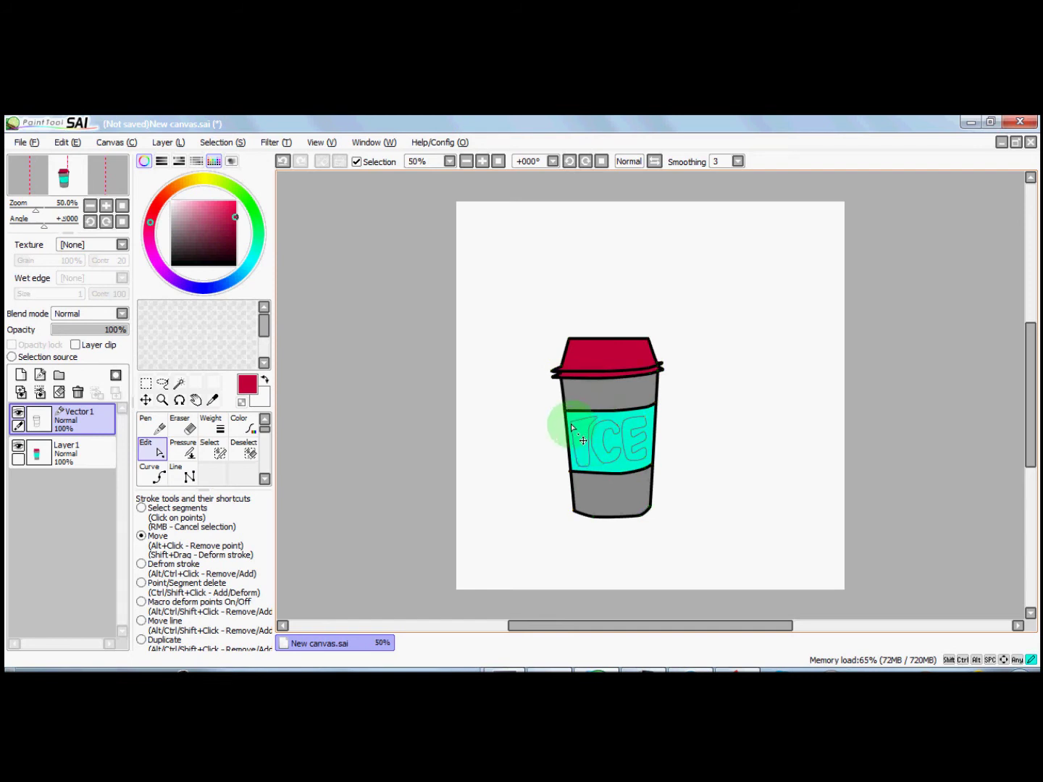
left_click_drag(571, 428, 592, 469)
left_click_drag(570, 421, 579, 421)
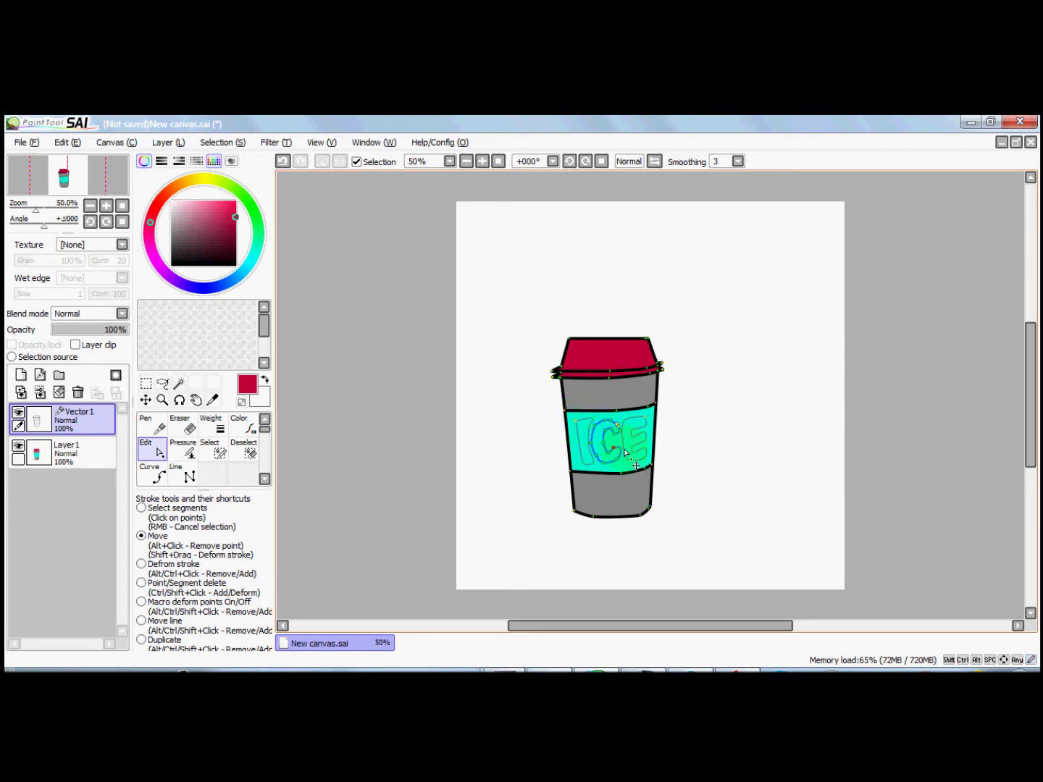
Thicken the ICE lettering lines, and recolour the I and E dark grey and the C bright pinkish red.
left_click(210, 427)
left_click(171, 248)
left_click(261, 427)
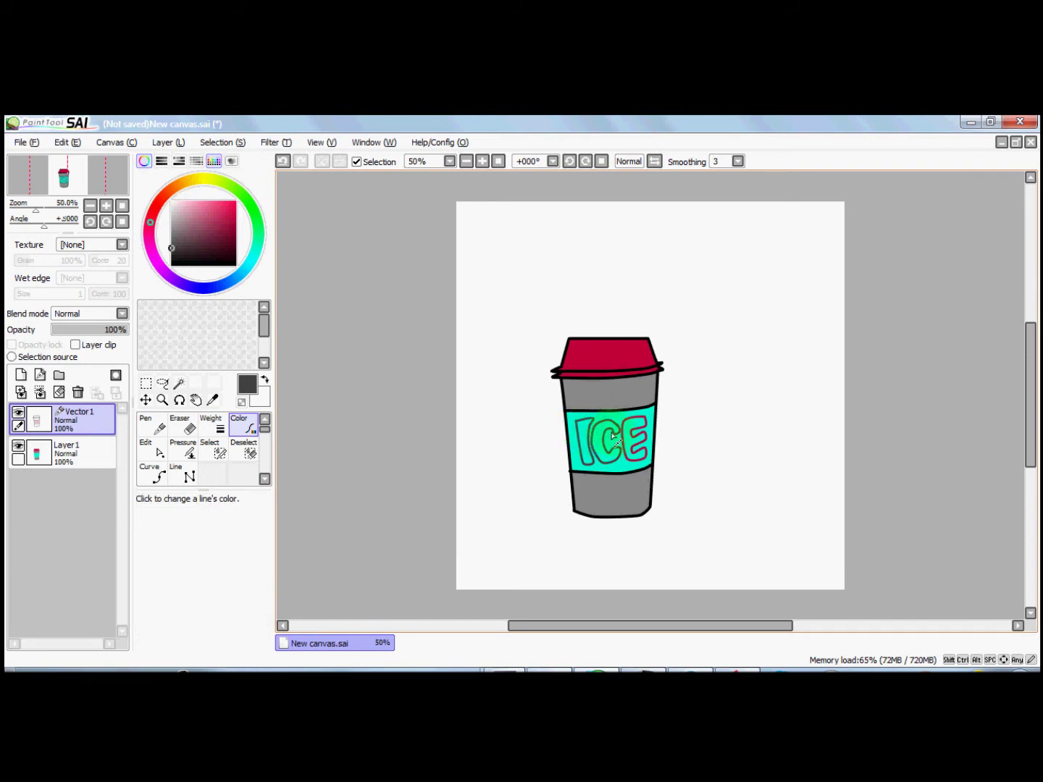
left_click(235, 201)
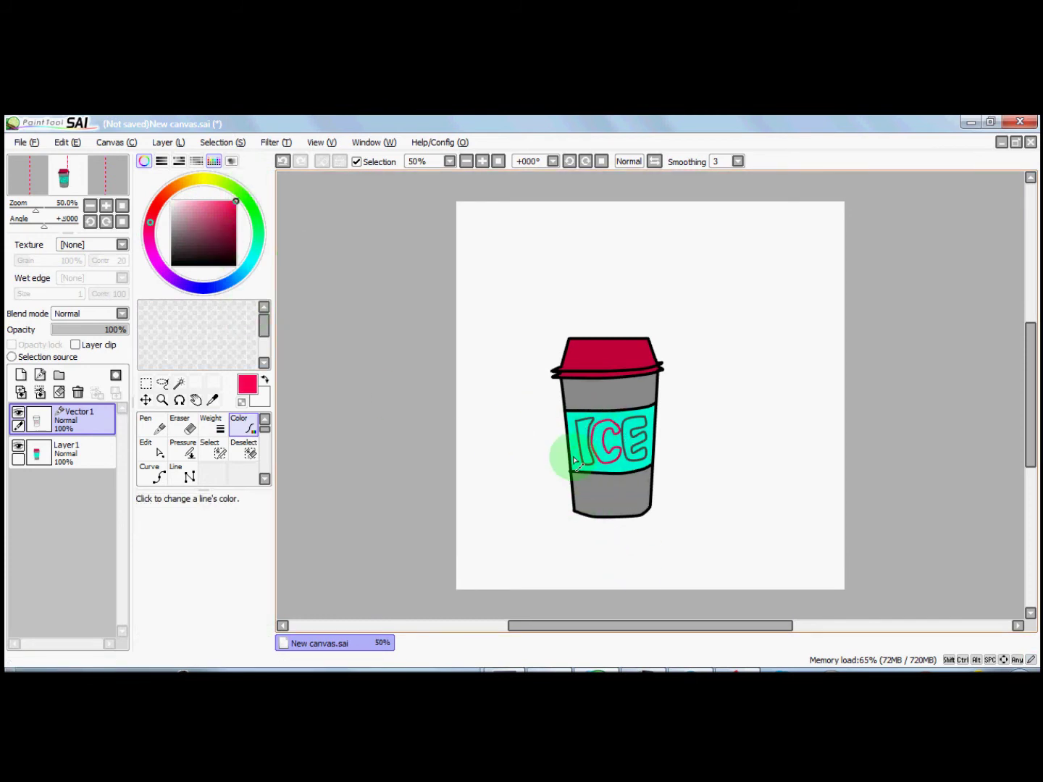
Draw a closed wavy starburst around the whole cup with the Curve tool in pinkish red at size 1.
left_click(151, 474)
key("Tab")
key("Tab")
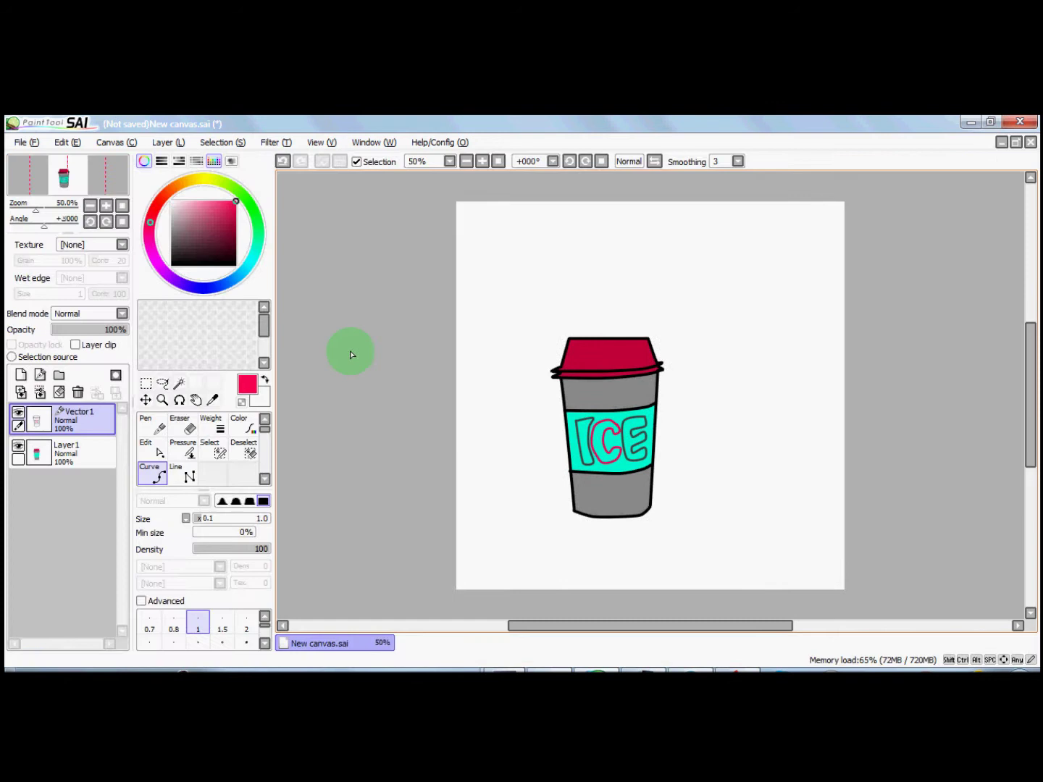
left_click(504, 317)
left_click(496, 267)
left_click(535, 302)
left_click(569, 239)
left_click(599, 298)
left_click(648, 245)
left_click(651, 292)
left_click(701, 290)
left_click(687, 333)
left_click(759, 371)
left_click(696, 403)
left_click(722, 459)
left_click(695, 461)
left_click(716, 552)
left_click(681, 540)
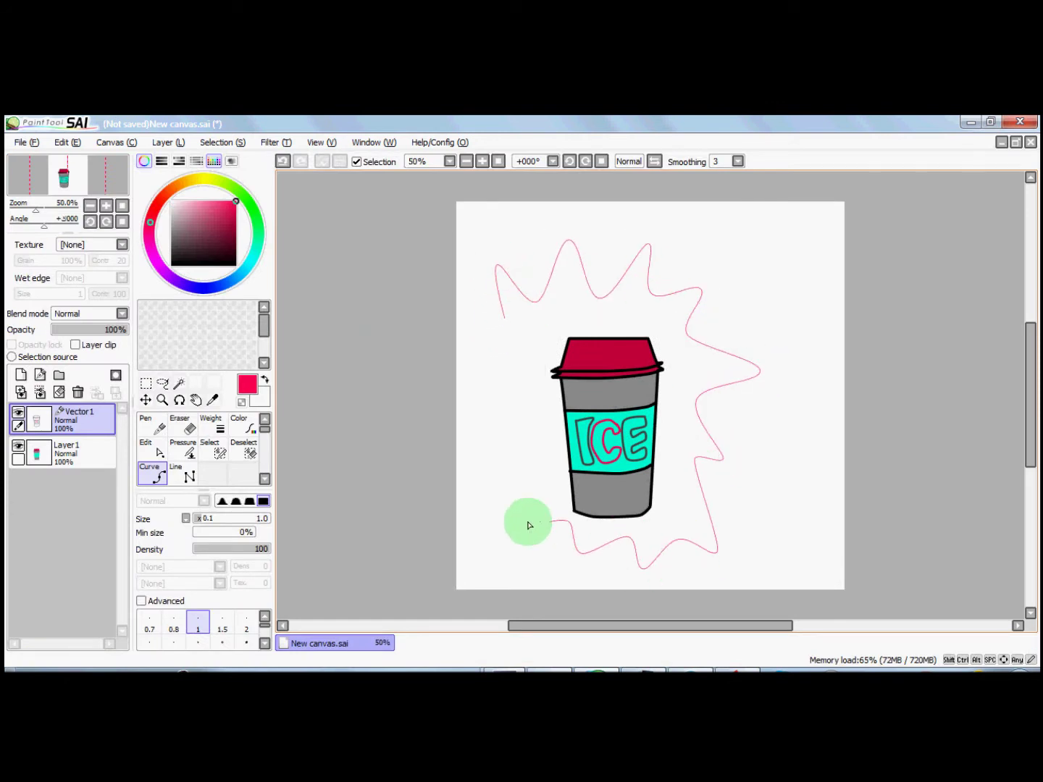
left_click(475, 383)
left_click(538, 369)
left_click(472, 326)
double_click(504, 318)
Move the starburst's anchor points to make longer spikes outward and deeper valleys toward the cup.
left_click(158, 453)
left_click_drag(512, 523, 475, 542)
left_click_drag(544, 476, 547, 485)
left_click_drag(582, 553, 551, 583)
left_click_drag(642, 569, 755, 525)
left_click_drag(680, 539, 678, 506)
left_click_drag(723, 459, 791, 431)
left_click_drag(696, 401, 685, 413)
left_click_drag(759, 373, 783, 359)
left_click_drag(687, 330, 681, 362)
left_click_drag(700, 291, 731, 272)
mouse_move(655, 294)
left_mouse_down()
mouse_move(658, 323)
mouse_move(647, 317)
left_mouse_up()
left_click_drag(647, 244, 648, 218)
left_click_drag(569, 240, 535, 211)
left_click_drag(535, 301, 553, 319)
left_click_drag(498, 265, 483, 249)
left_click_drag(505, 319, 526, 331)
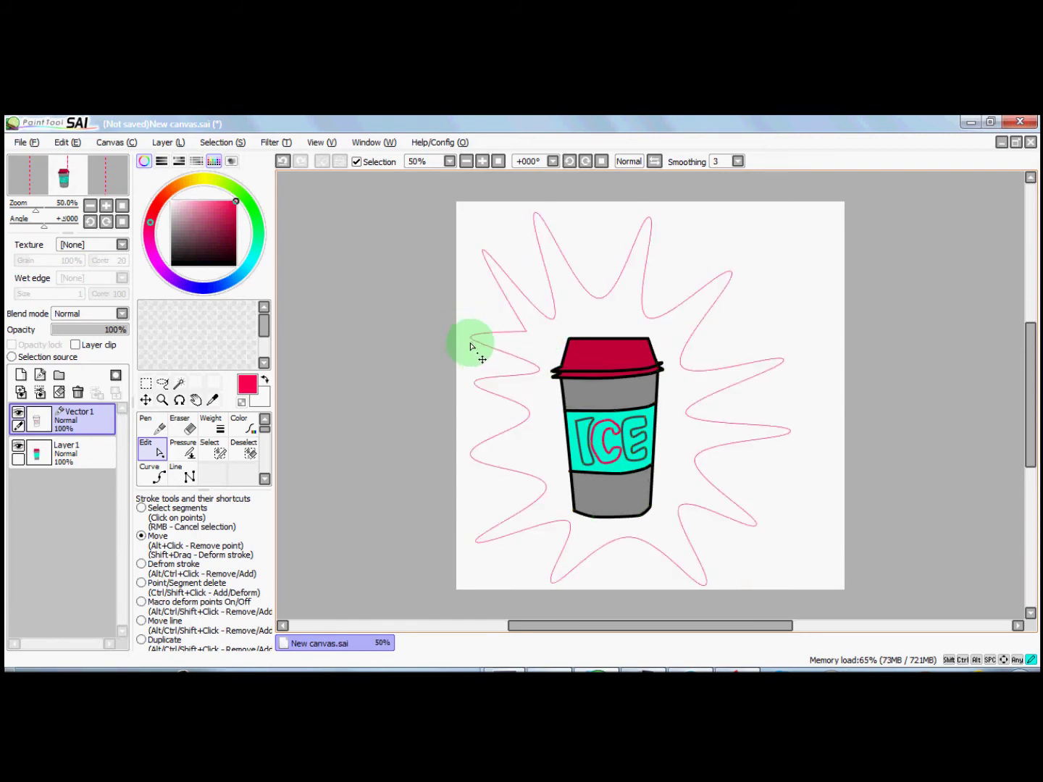
Adjust the anchor points along the starburst's left spikes and valleys, and thicken its whole outline to size 9.
left_click_drag(529, 414, 535, 413)
left_click_drag(471, 454, 465, 458)
left_click_drag(545, 487, 552, 488)
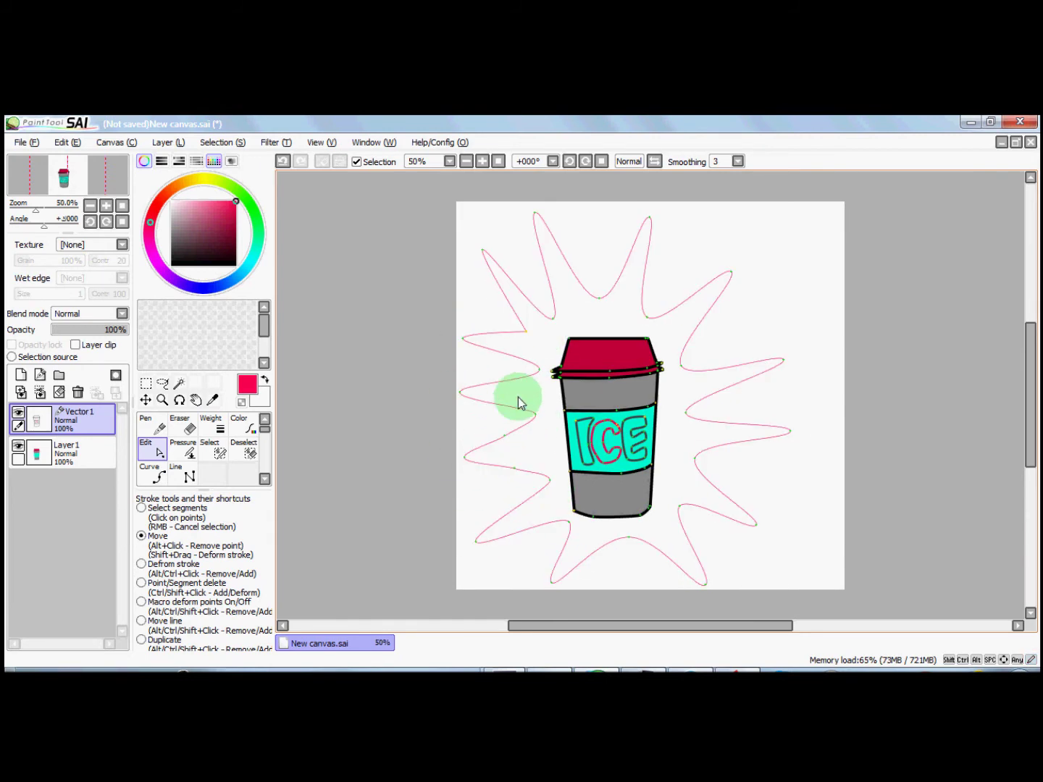
left_click(212, 425)
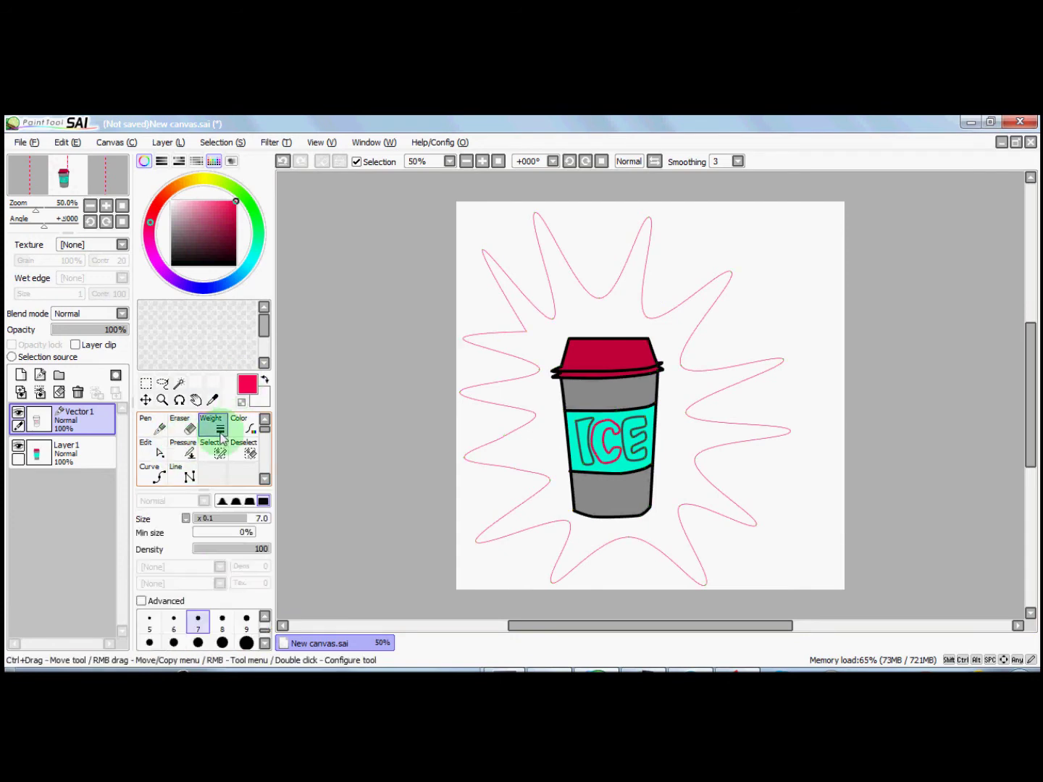
left_click(511, 303)
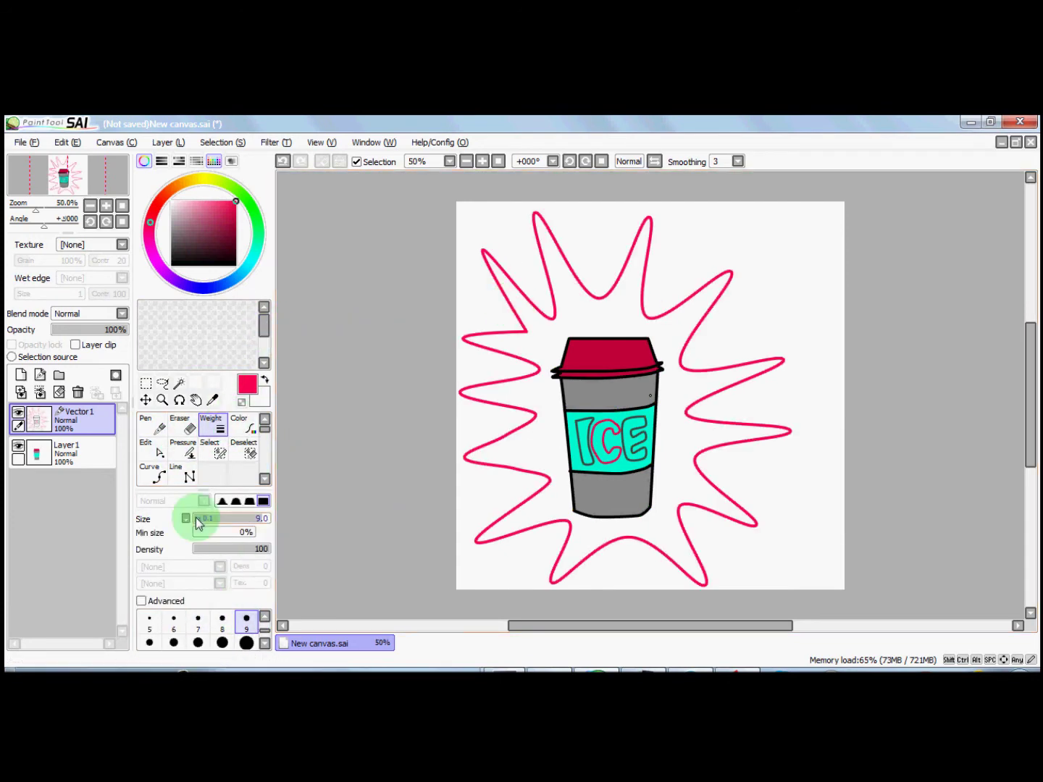
Select the area outside the starburst outline with the Magic Wand on Vector1, and make Layer1 active.
left_click(80, 455)
left_click(82, 421)
left_click(179, 383)
left_click(480, 311)
left_click(72, 453)
Bucket-fill the selected background on Layer1 with dark violet, and recolour it dark navy blue.
left_click(157, 472)
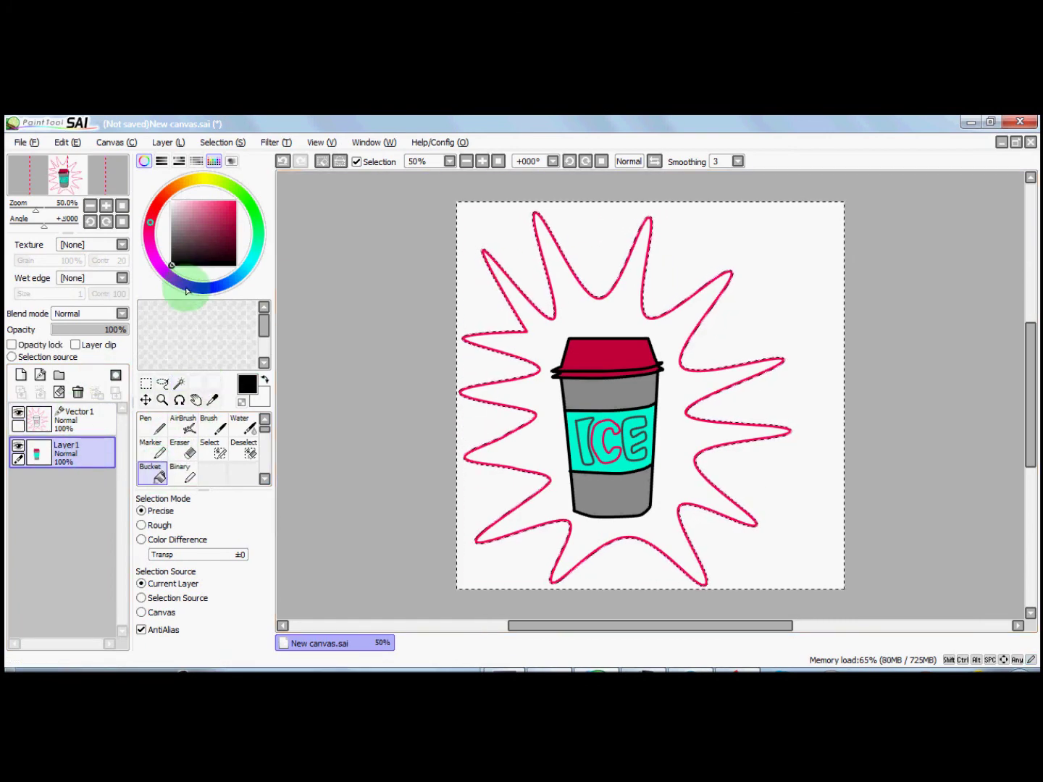
left_click(186, 285)
left_click(227, 243)
left_click(475, 369)
left_click(191, 287)
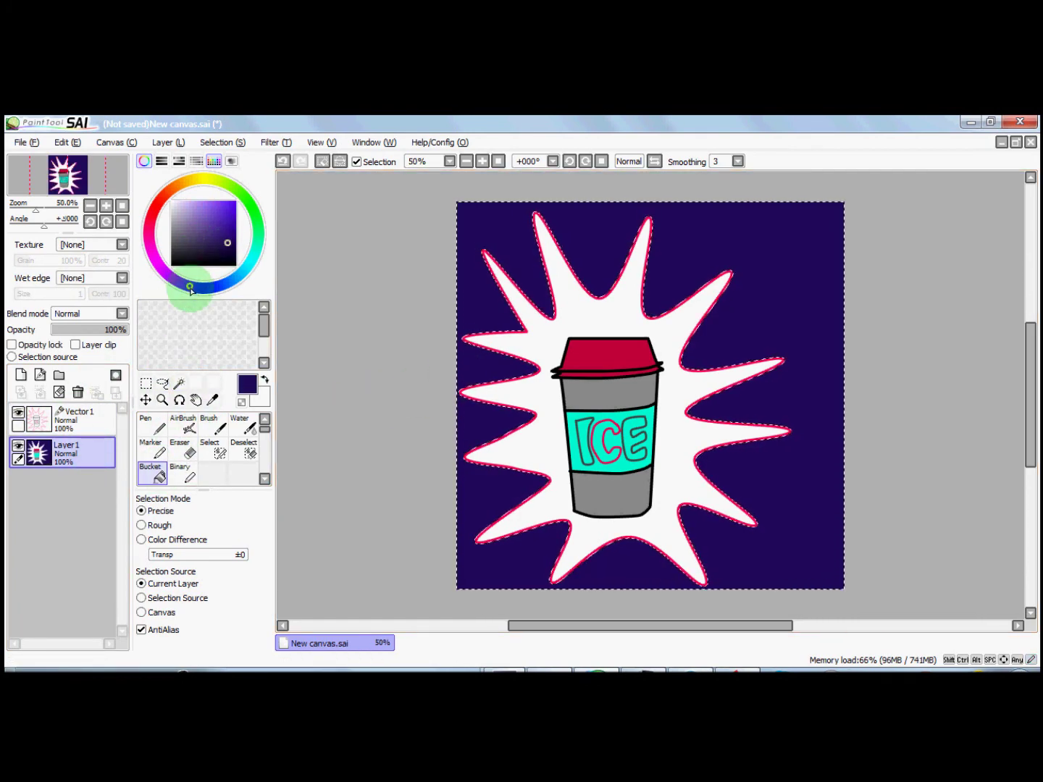
left_click(202, 287)
left_click(765, 225)
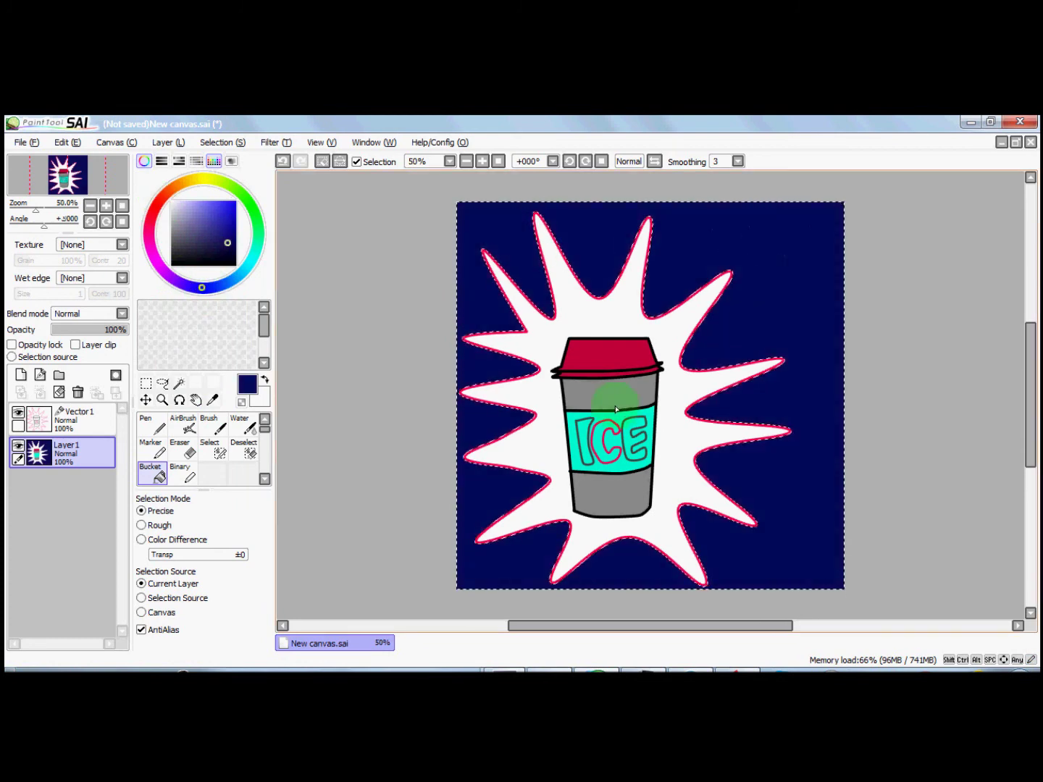
Make the Vector1 layer active and clear the background selection.
left_click(73, 419)
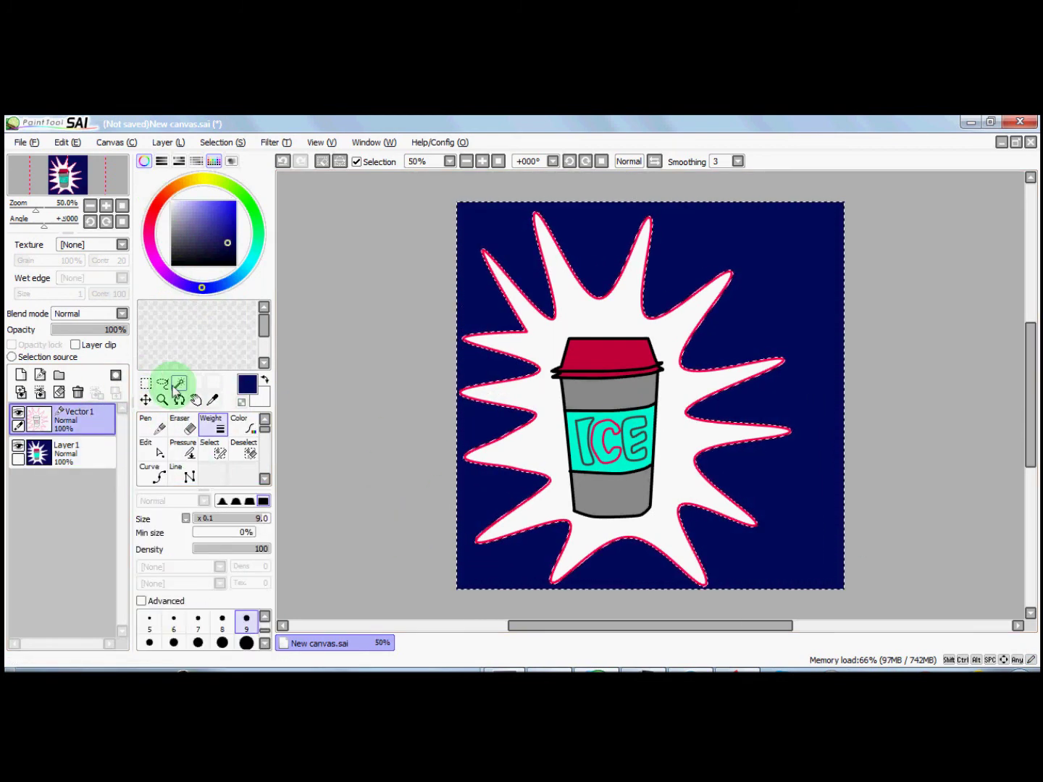
left_click(323, 161)
left_click(180, 427)
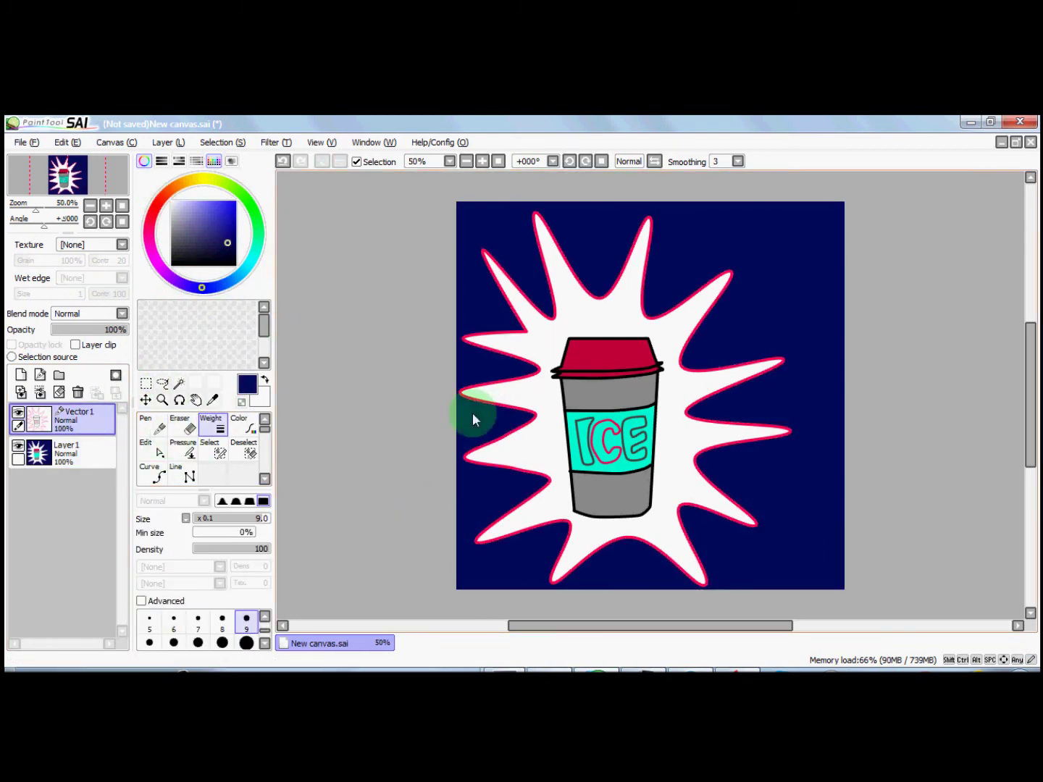
Vary the starburst outline's line weight at its spike tips and valleys with the Pressure tool, and make Layer1 active.
left_click(182, 449)
mouse_move(534, 417)
left_mouse_down()
mouse_move(523, 426)
mouse_move(526, 401)
mouse_move(551, 420)
left_mouse_up()
left_click_drag(650, 221, 616, 245)
left_click_drag(484, 251, 517, 309)
left_click_drag(755, 523, 804, 565)
mouse_move(791, 431)
left_mouse_down()
mouse_move(810, 433)
mouse_move(768, 451)
left_mouse_up()
left_click_drag(783, 361, 766, 370)
mouse_move(730, 272)
left_mouse_down()
mouse_move(752, 312)
mouse_move(743, 334)
left_mouse_up()
mouse_move(562, 586)
left_mouse_down()
mouse_move(605, 552)
mouse_move(630, 558)
mouse_move(470, 558)
mouse_move(568, 546)
mouse_move(456, 537)
left_mouse_up()
left_click_drag(461, 392, 500, 402)
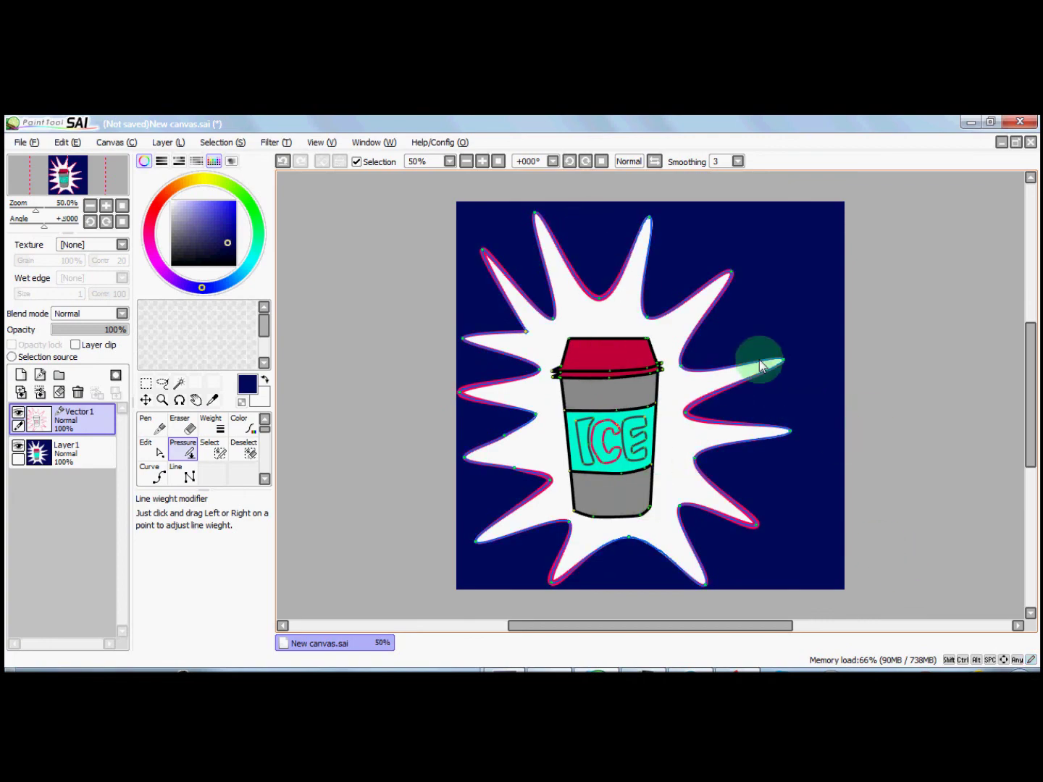
left_click(65, 449)
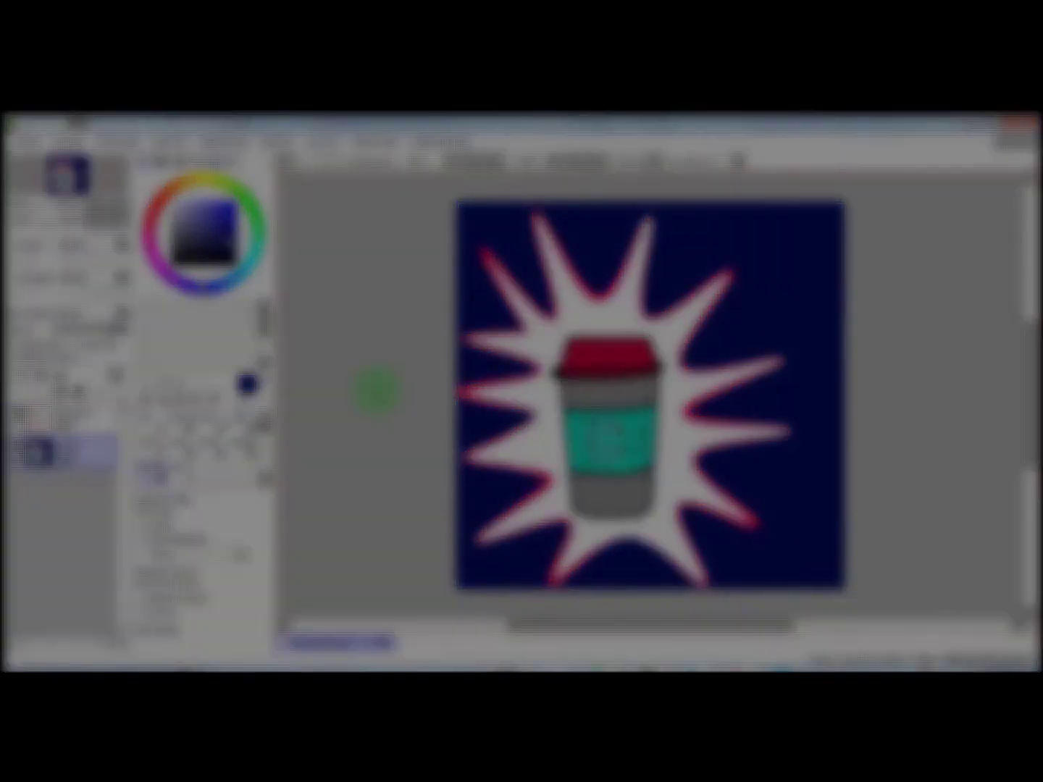